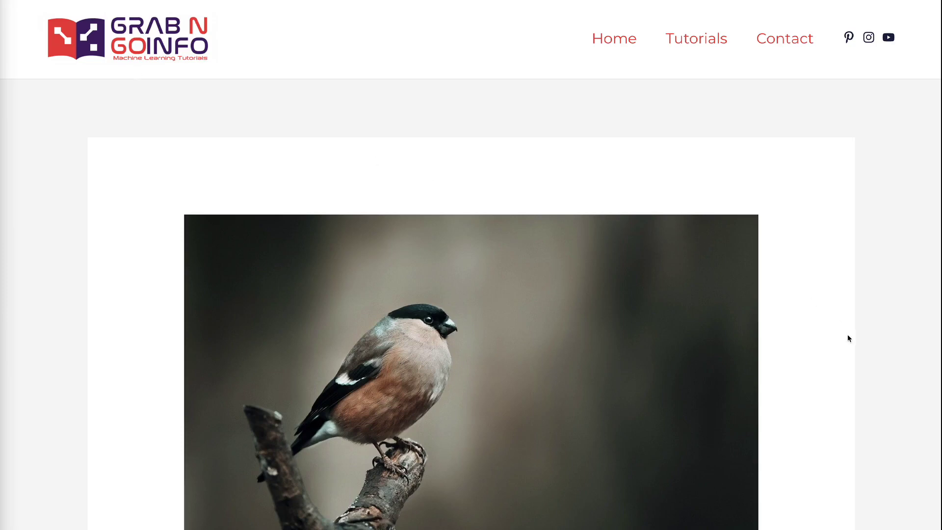
scroll(847, 338, "down", 1)
scroll(848, 337, "down", 2)
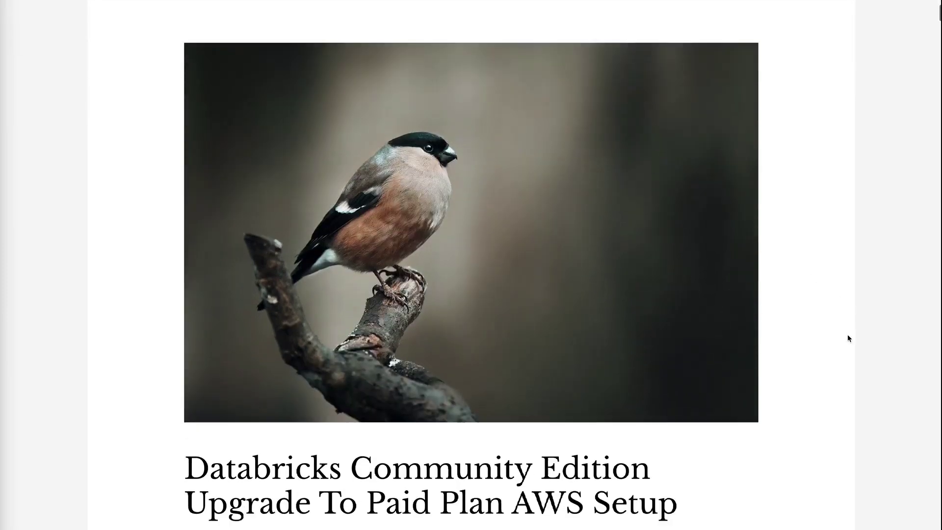
scroll(847, 338, "down", 1)
scroll(848, 338, "down", 2)
scroll(847, 337, "down", 1)
scroll(847, 338, "down", 1)
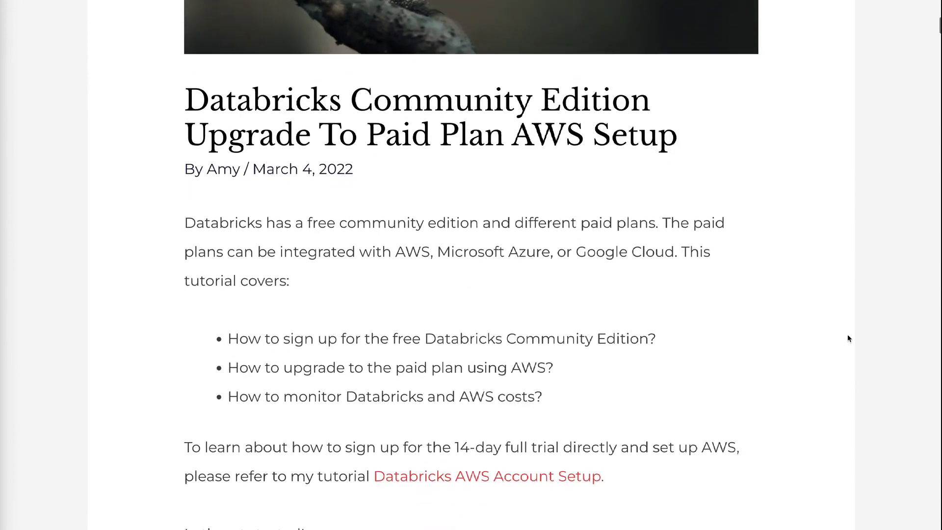
scroll(847, 337, "down", 1)
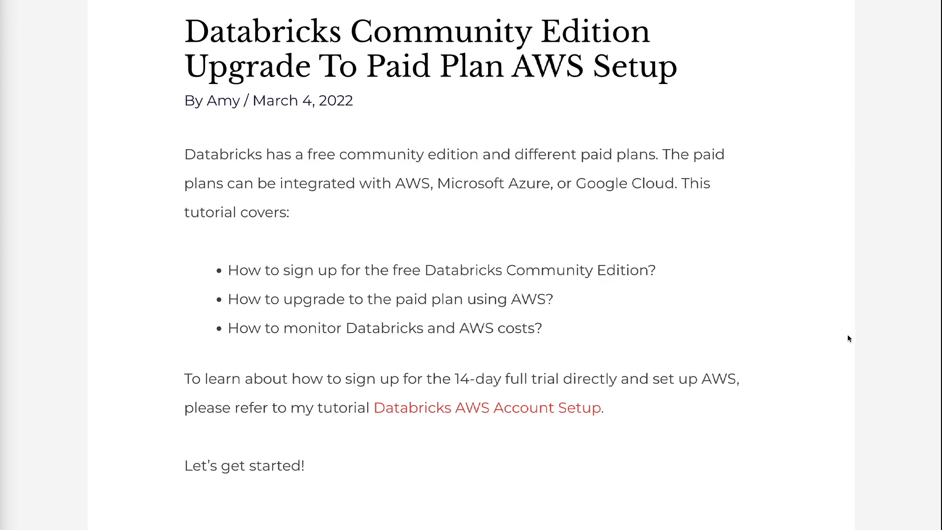
scroll(848, 339, "down", 2)
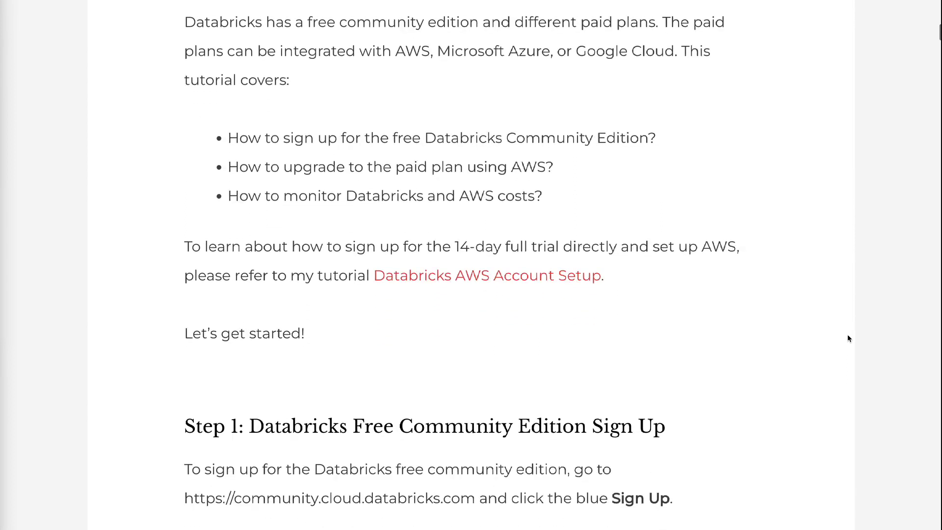
scroll(848, 339, "down", 1)
scroll(847, 338, "down", 1)
scroll(848, 339, "down", 1)
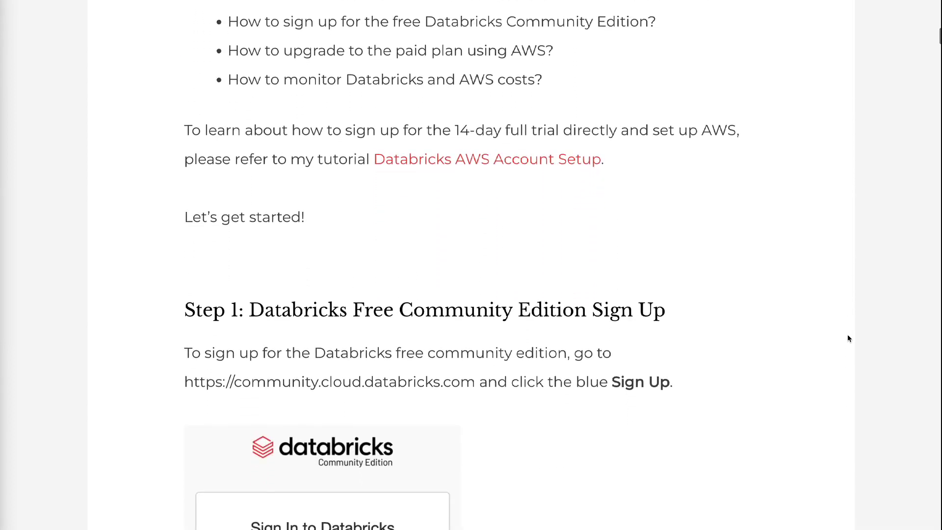
scroll(848, 339, "down", 1)
scroll(848, 338, "down", 1)
scroll(848, 338, "down", 1)
scroll(847, 338, "down", 1)
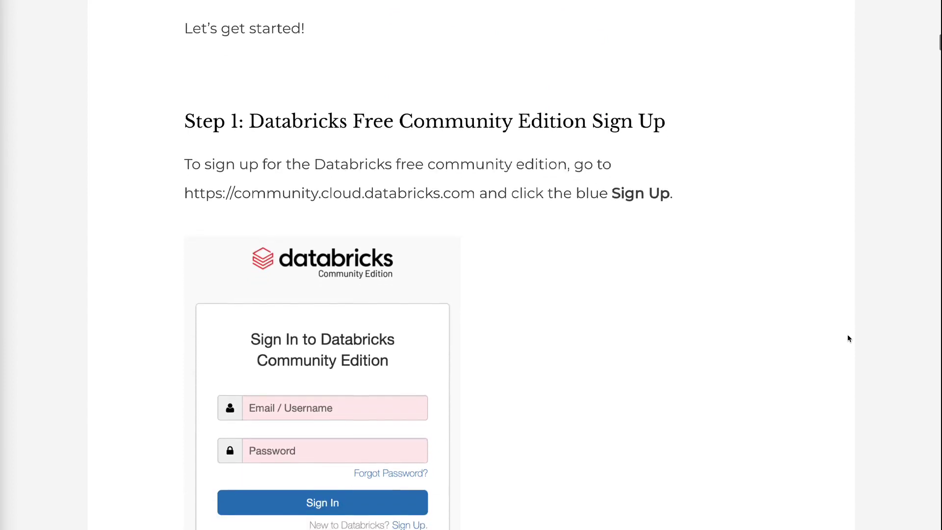
scroll(848, 339, "down", 1)
scroll(847, 338, "down", 1)
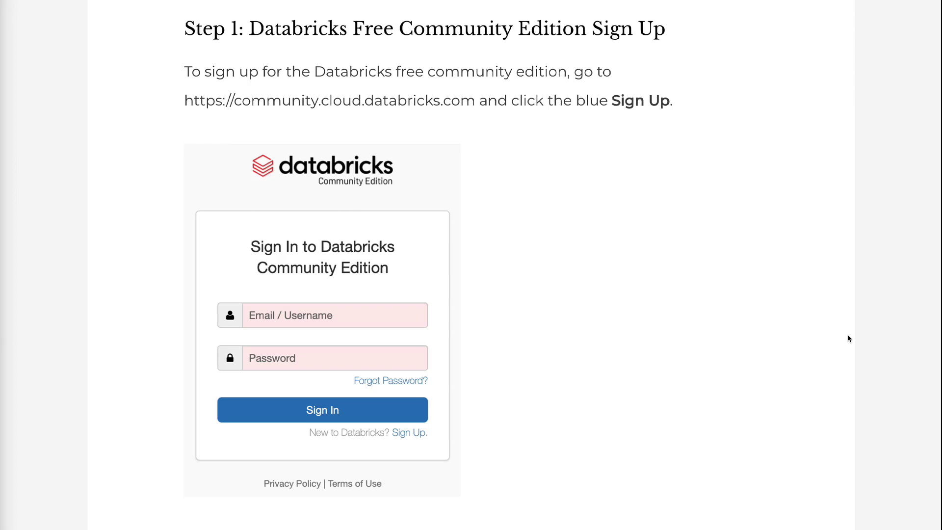
scroll(848, 339, "down", 1)
scroll(847, 338, "down", 2)
scroll(848, 339, "down", 2)
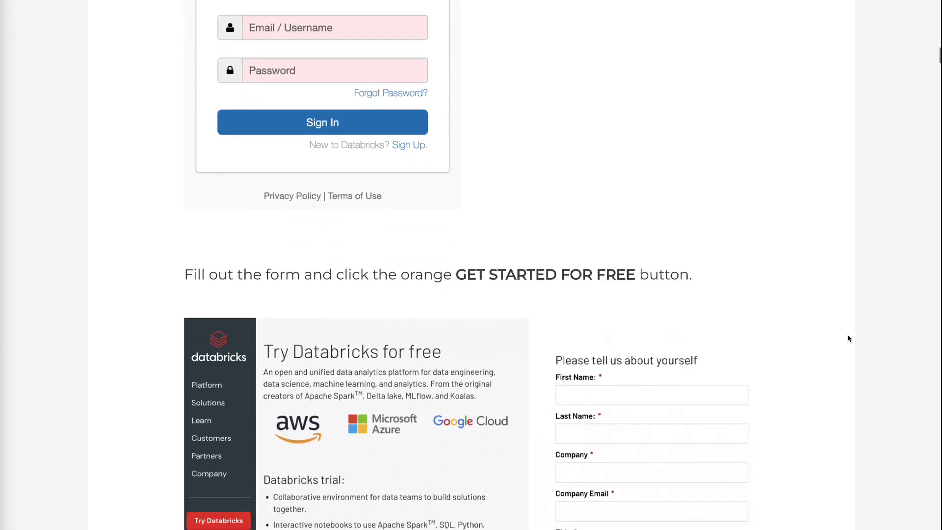
scroll(847, 339, "down", 1)
scroll(848, 339, "down", 2)
scroll(848, 339, "down", 1)
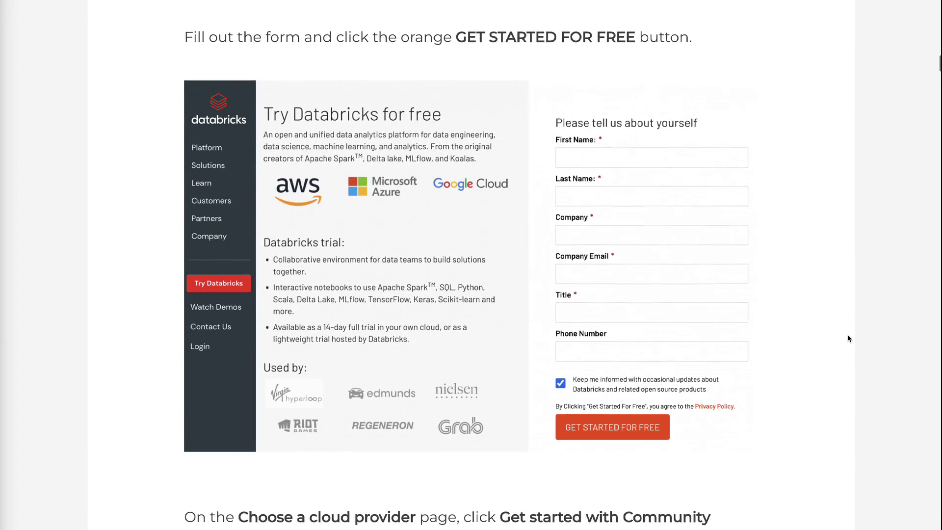
scroll(848, 338, "down", 1)
scroll(847, 338, "down", 2)
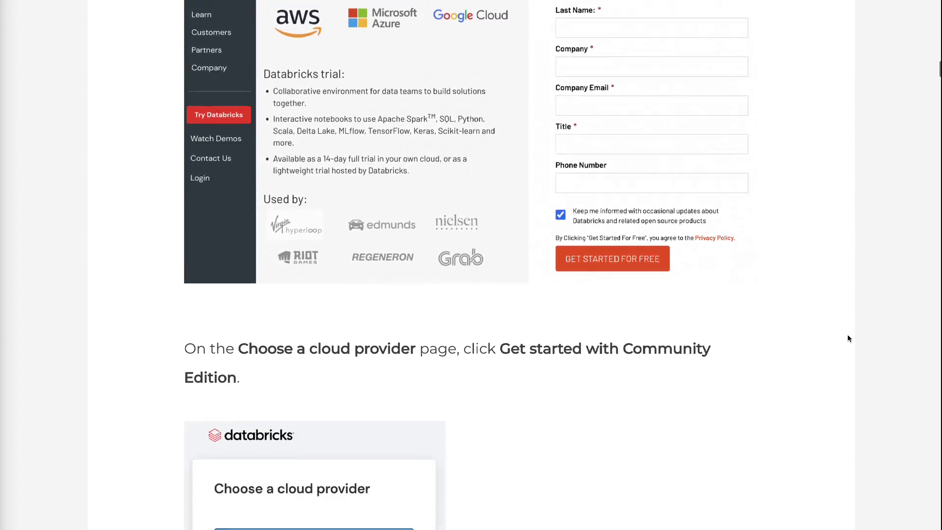
scroll(847, 338, "down", 1)
scroll(847, 339, "down", 1)
scroll(848, 339, "down", 2)
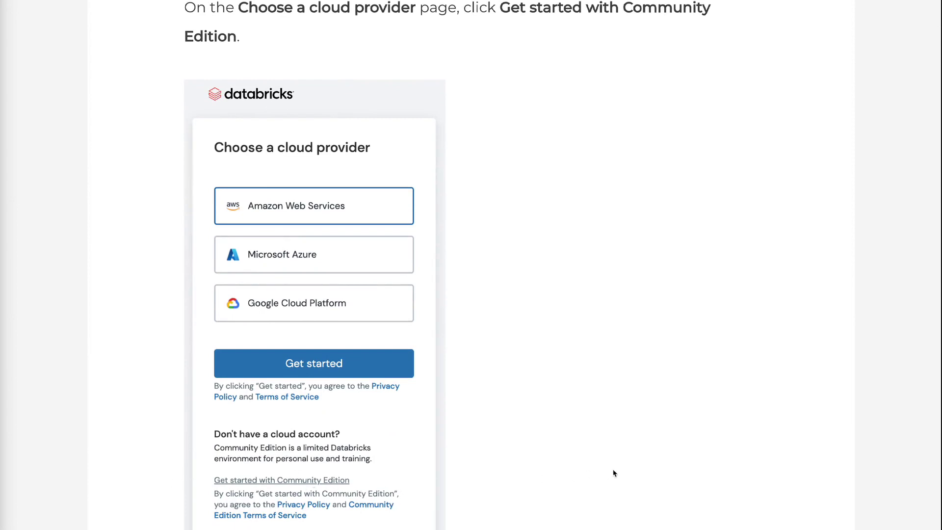
scroll(614, 473, "down", 1)
scroll(614, 474, "down", 1)
scroll(614, 473, "down", 1)
scroll(614, 473, "down", 1)
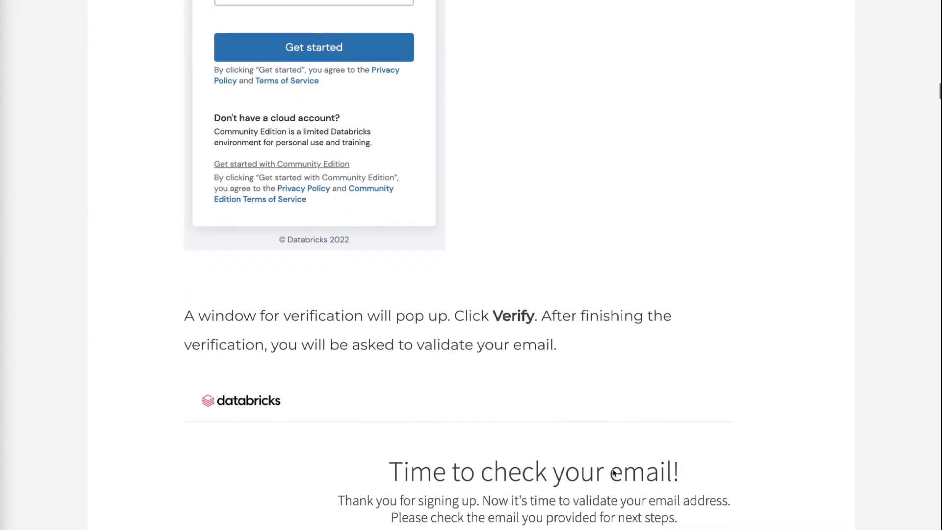
scroll(613, 474, "down", 1)
scroll(614, 474, "down", 1)
scroll(614, 473, "down", 1)
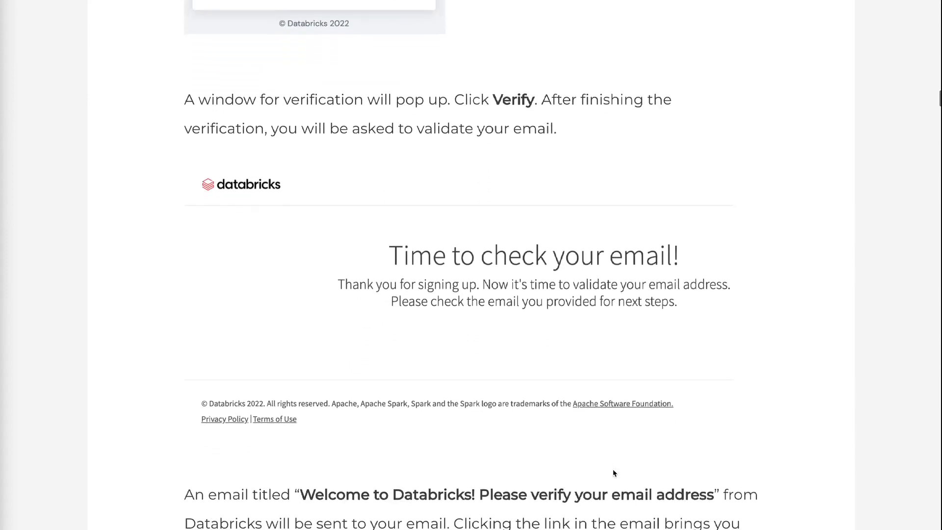
scroll(614, 472, "down", 1)
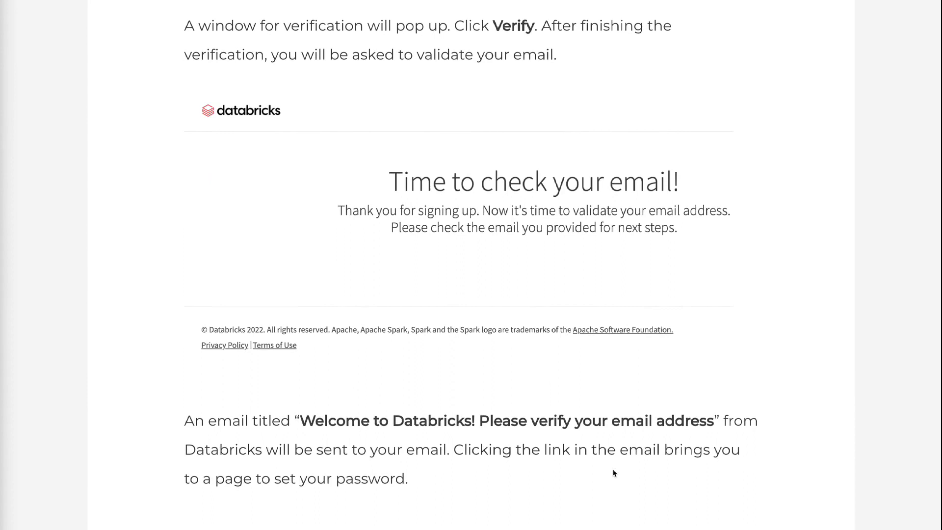
scroll(613, 474, "down", 1)
scroll(614, 473, "down", 1)
scroll(614, 473, "down", 1)
scroll(614, 473, "down", 1)
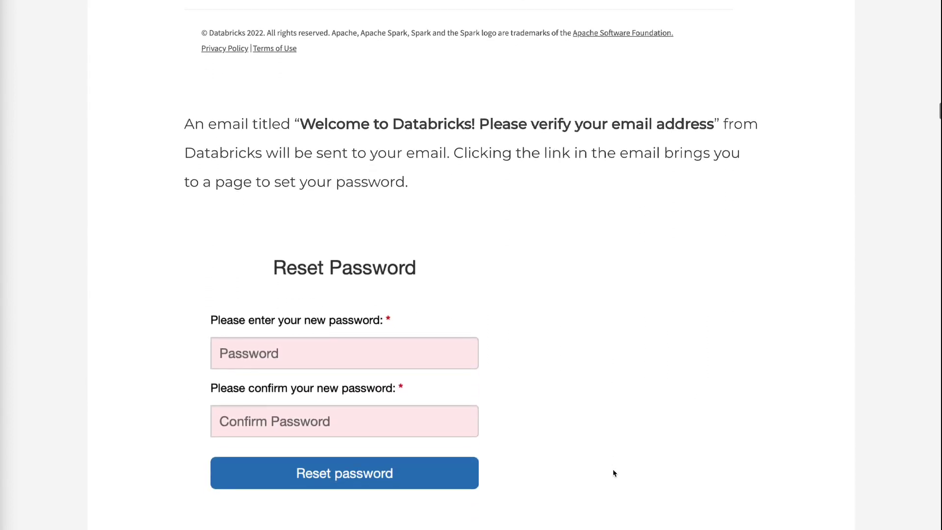
scroll(613, 473, "down", 1)
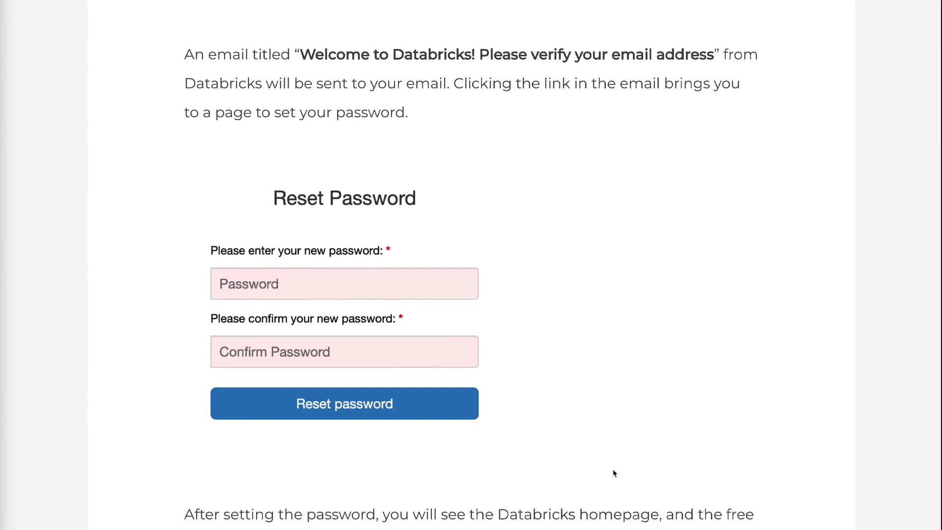
scroll(614, 473, "down", 1)
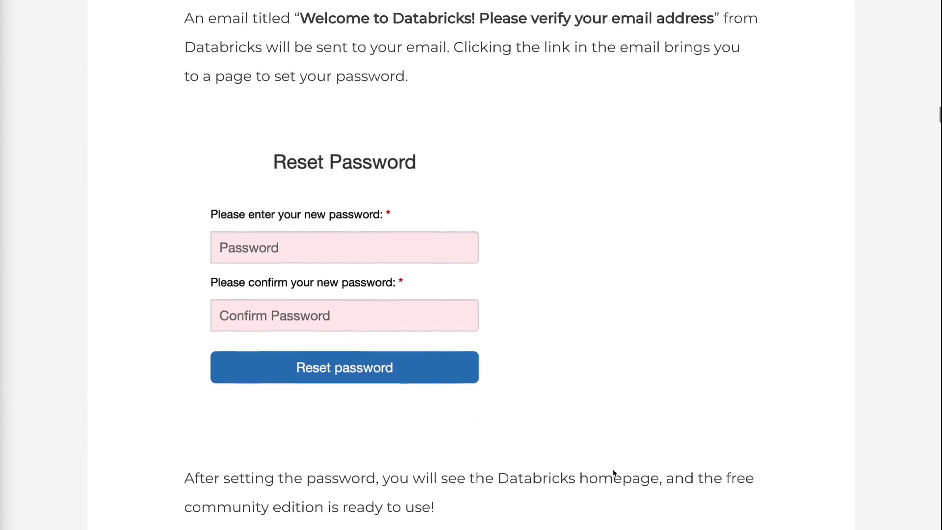
scroll(614, 473, "down", 1)
scroll(613, 473, "down", 1)
scroll(614, 473, "down", 1)
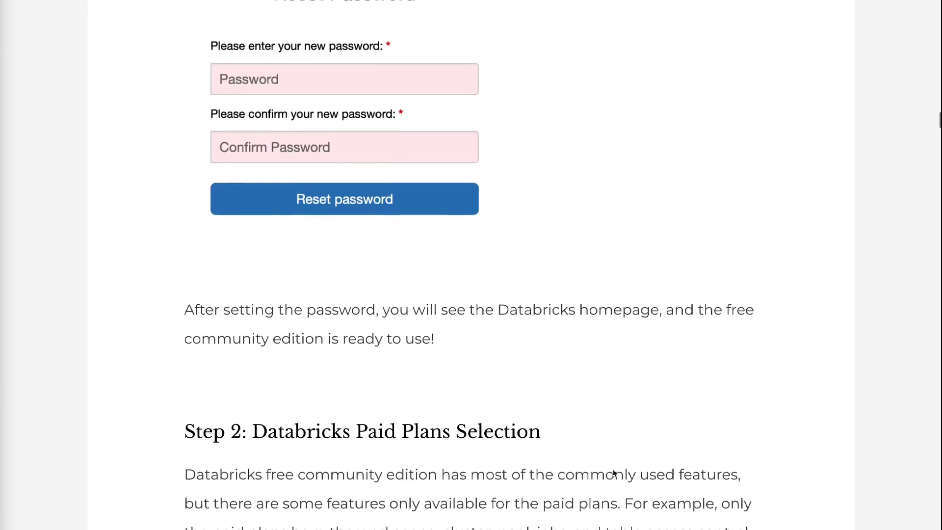
scroll(613, 473, "down", 1)
scroll(614, 473, "down", 1)
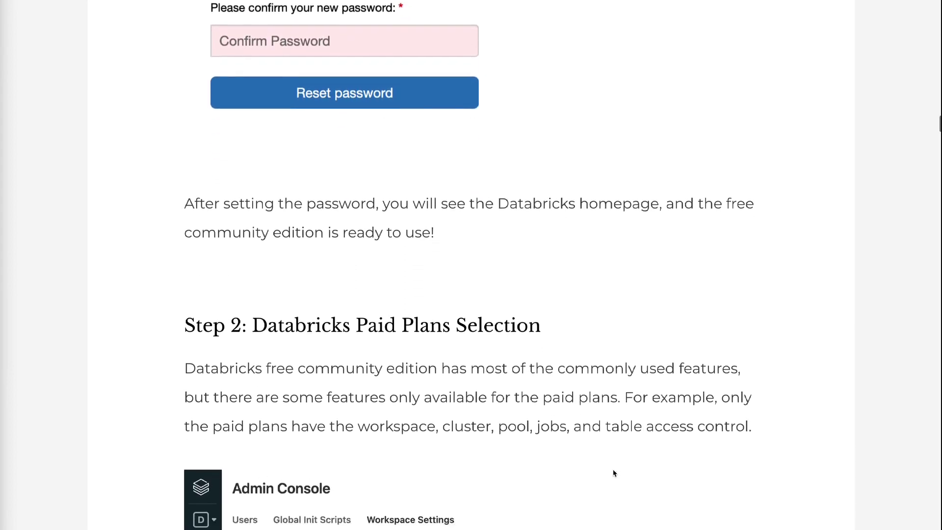
scroll(614, 473, "down", 1)
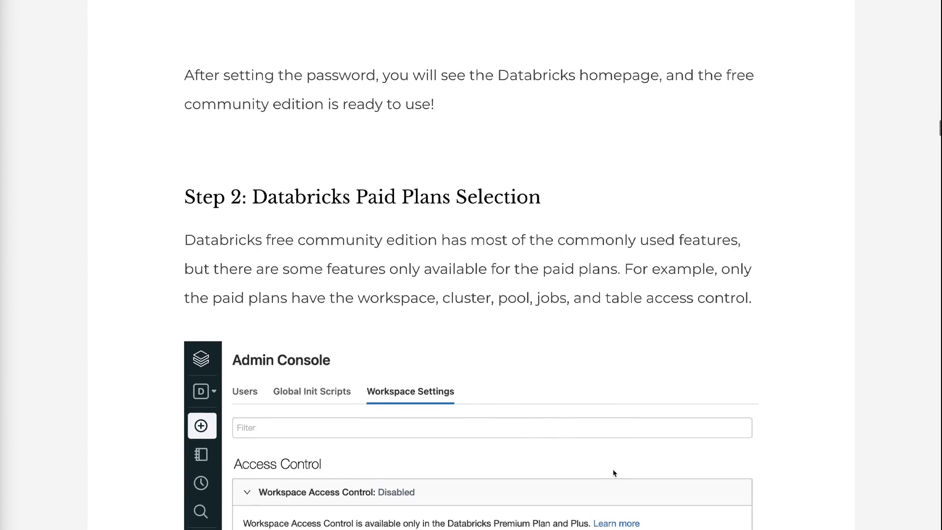
scroll(614, 474, "down", 1)
scroll(613, 473, "down", 2)
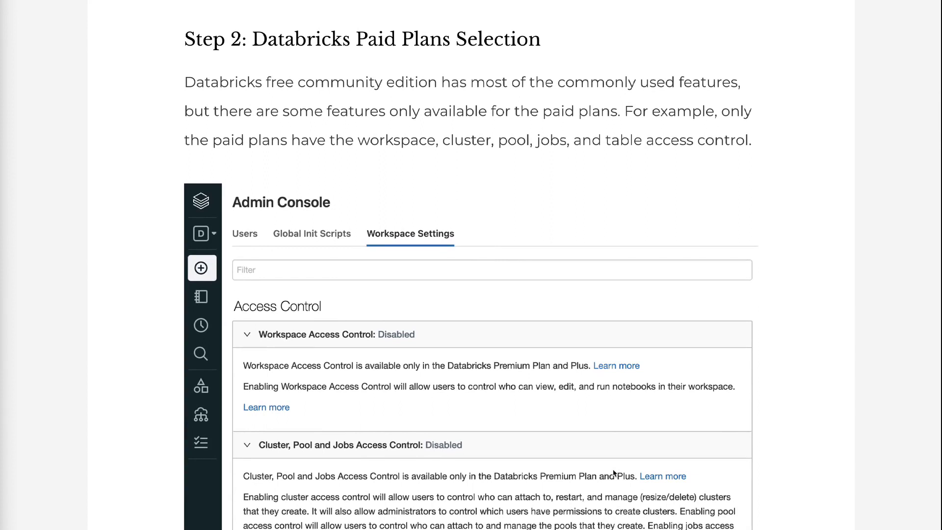
scroll(613, 473, "down", 1)
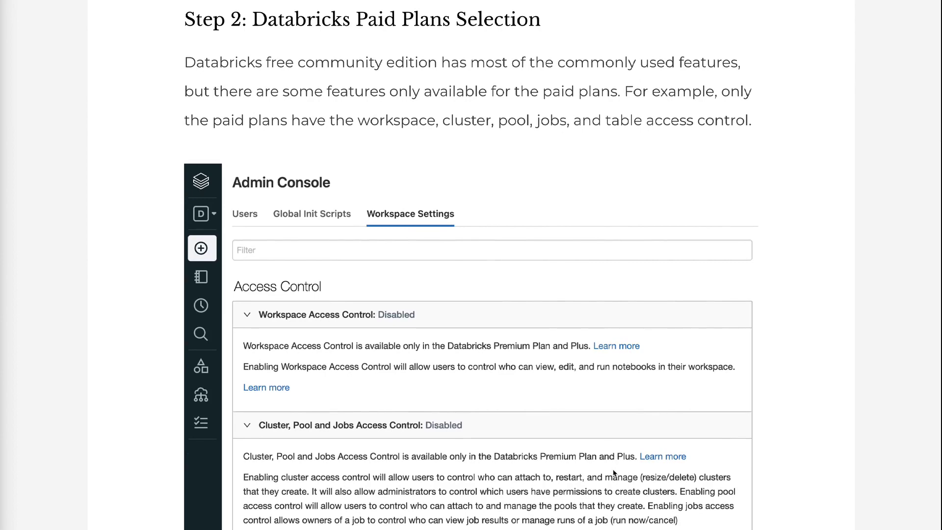
scroll(614, 473, "down", 5)
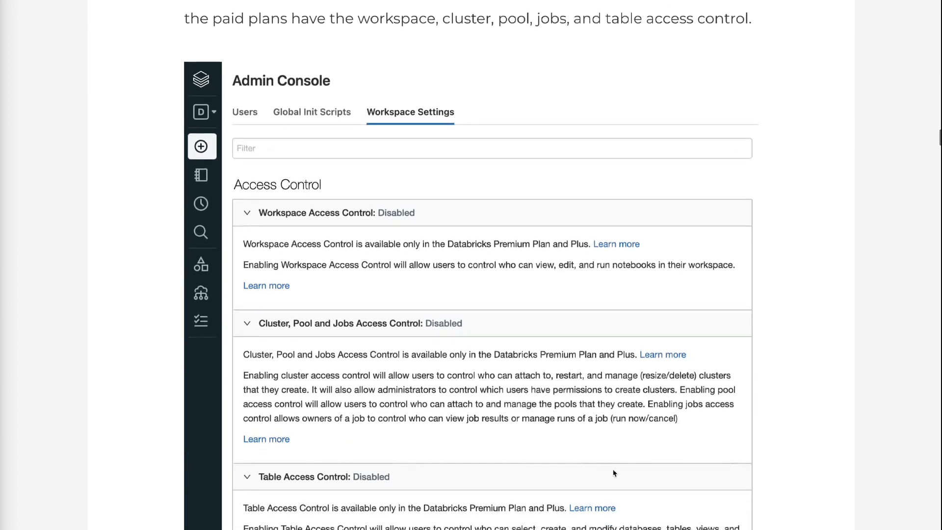
scroll(613, 473, "down", 2)
scroll(614, 473, "down", 2)
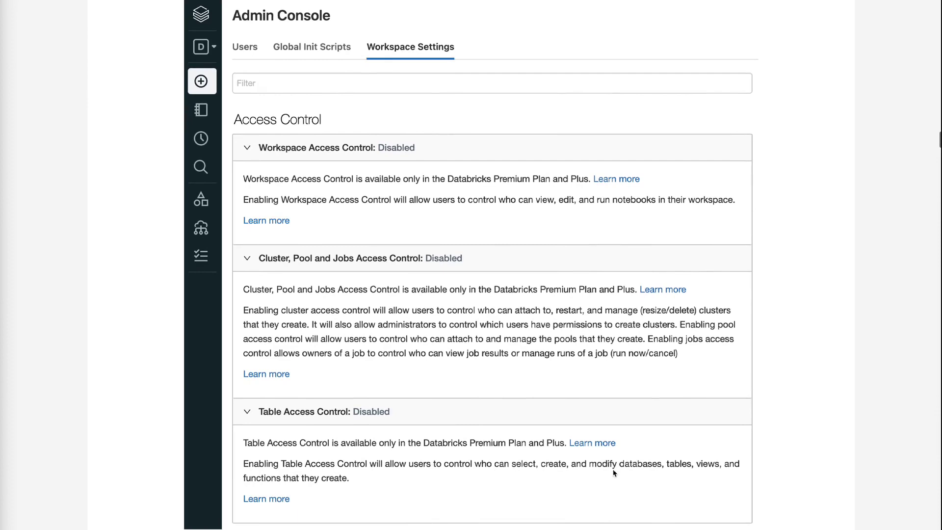
scroll(614, 473, "down", 3)
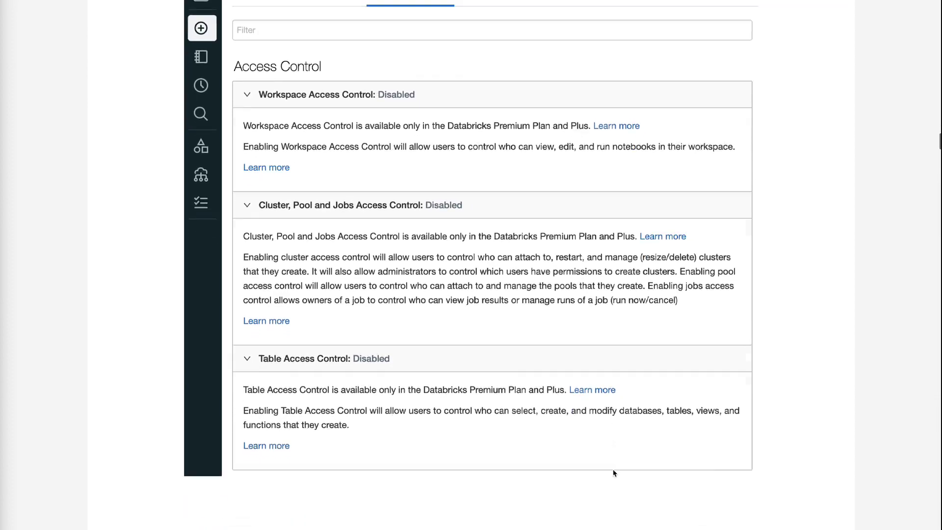
scroll(614, 473, "down", 2)
scroll(614, 473, "down", 3)
scroll(614, 473, "down", 1)
scroll(614, 473, "down", 3)
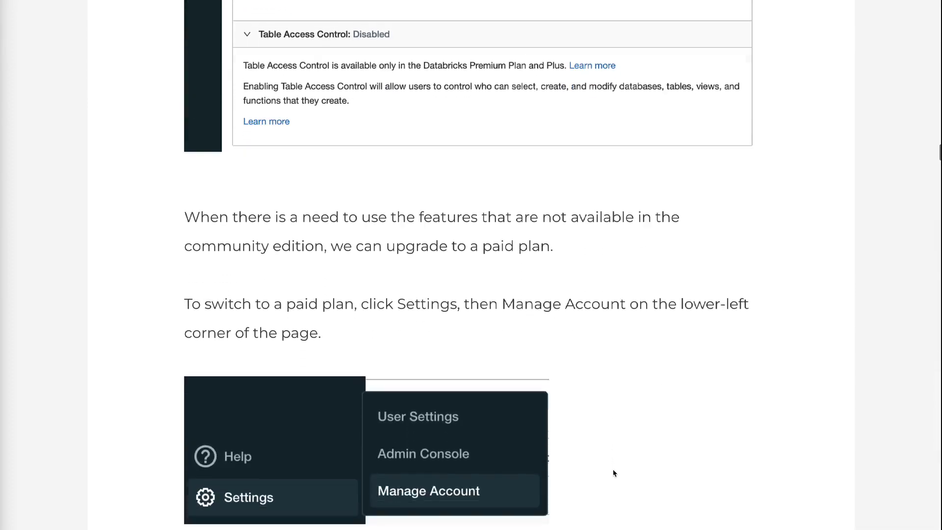
scroll(614, 472, "down", 2)
scroll(613, 473, "down", 1)
scroll(613, 473, "down", 2)
scroll(613, 473, "down", 1)
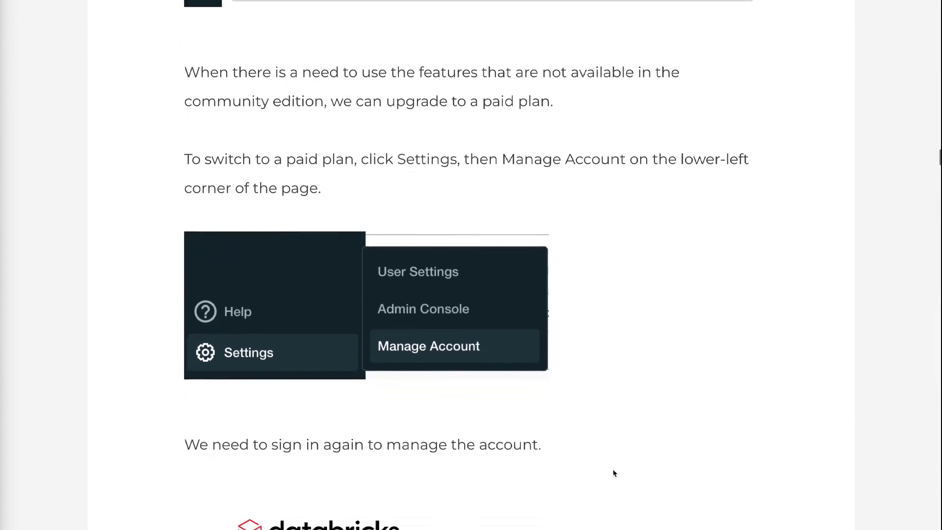
scroll(614, 473, "down", 1)
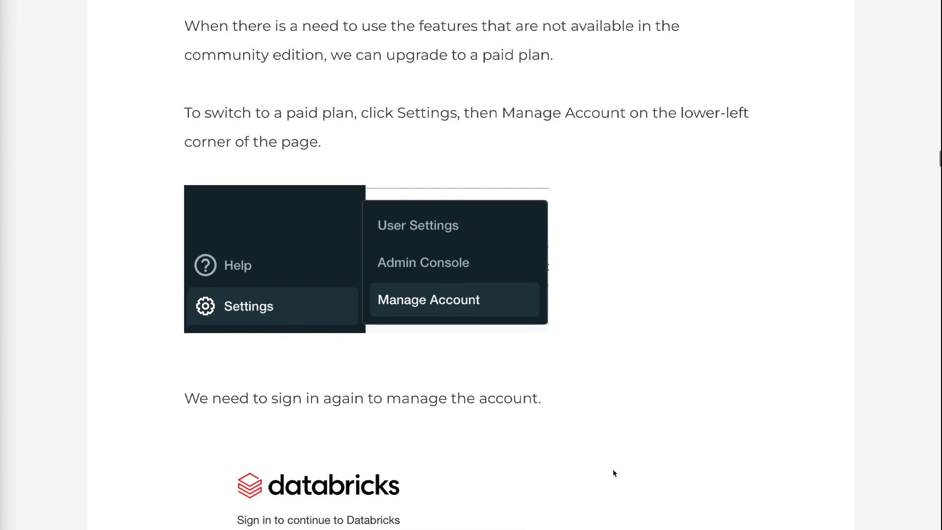
scroll(614, 473, "down", 2)
scroll(614, 472, "down", 1)
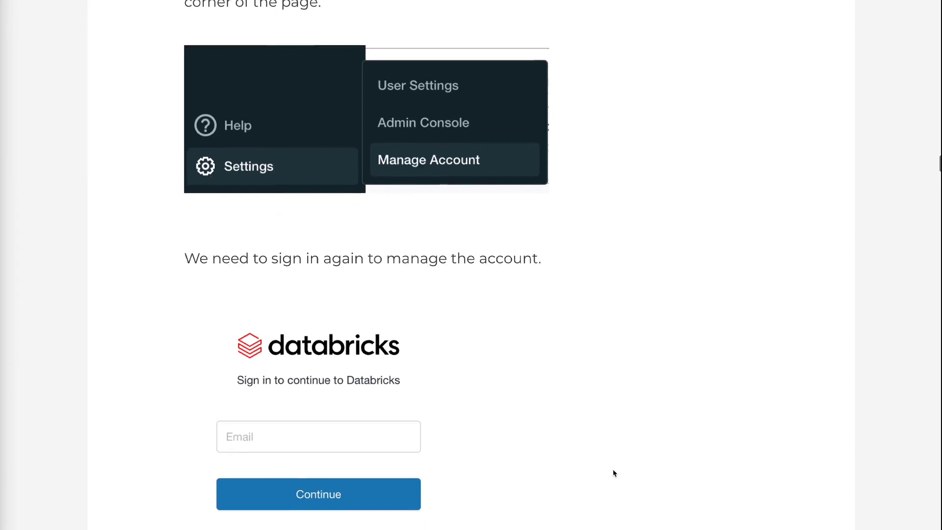
scroll(614, 474, "down", 2)
scroll(614, 474, "down", 1)
scroll(613, 473, "down", 1)
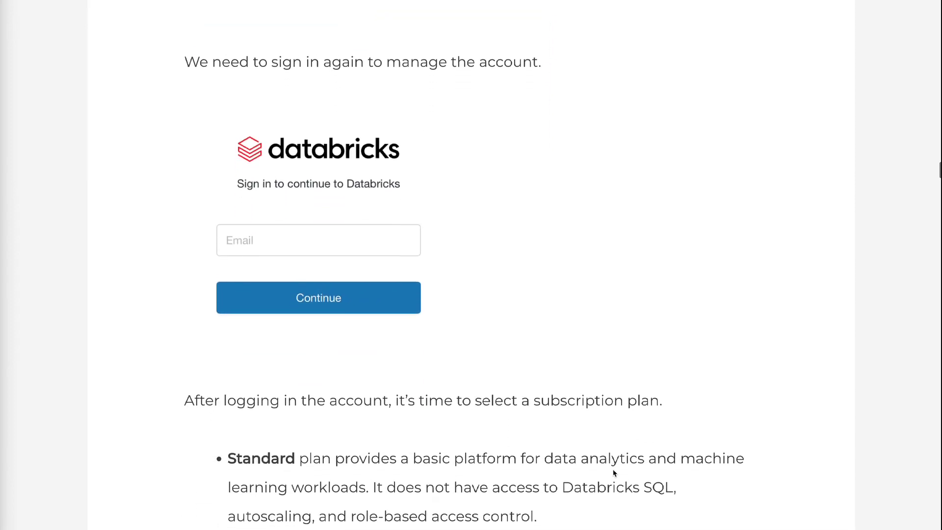
scroll(614, 473, "down", 2)
scroll(614, 473, "down", 2)
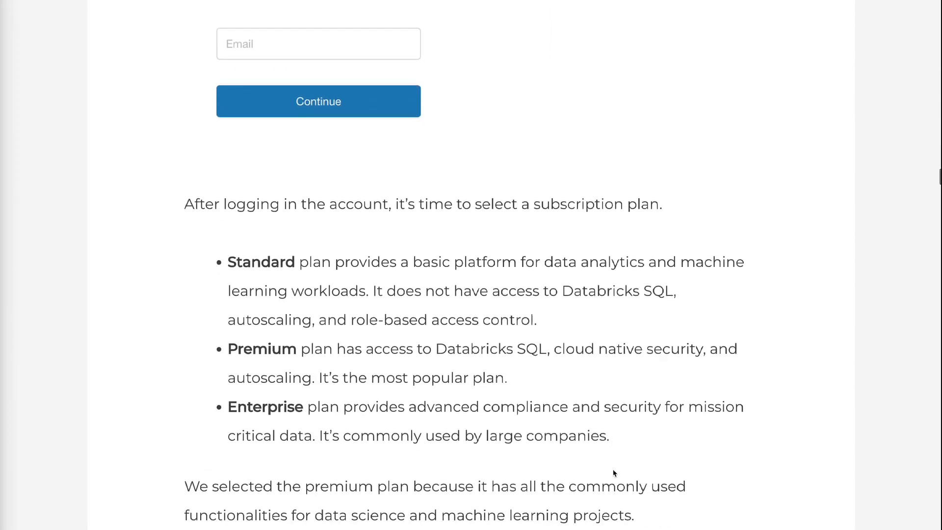
scroll(614, 473, "down", 1)
scroll(613, 472, "down", 1)
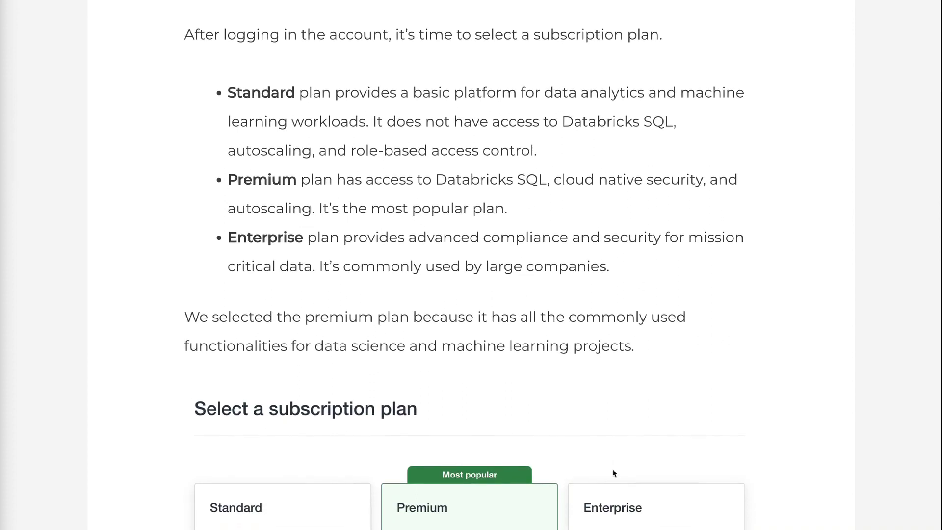
scroll(614, 474, "down", 2)
scroll(613, 473, "down", 2)
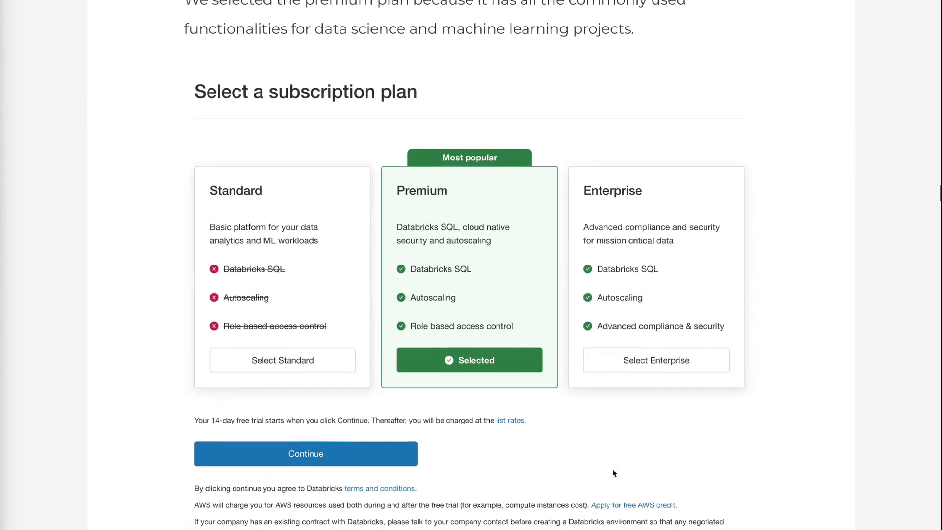
scroll(614, 473, "down", 1)
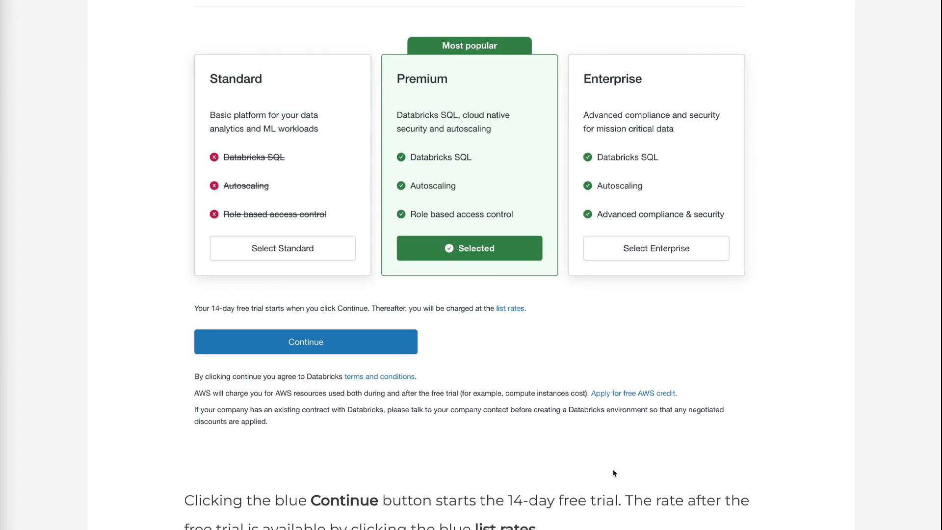
scroll(614, 473, "down", 1)
scroll(614, 473, "down", 1)
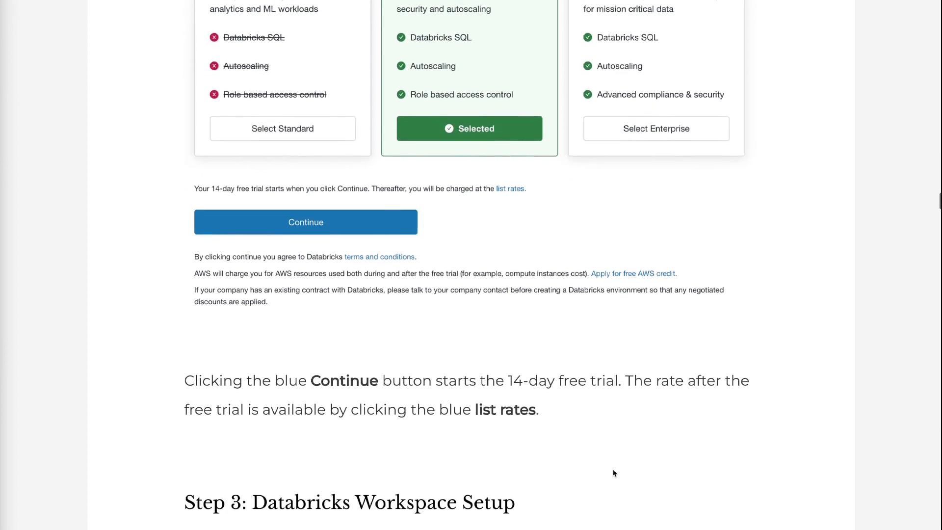
scroll(614, 473, "down", 1)
scroll(614, 473, "down", 1)
scroll(614, 473, "down", 1)
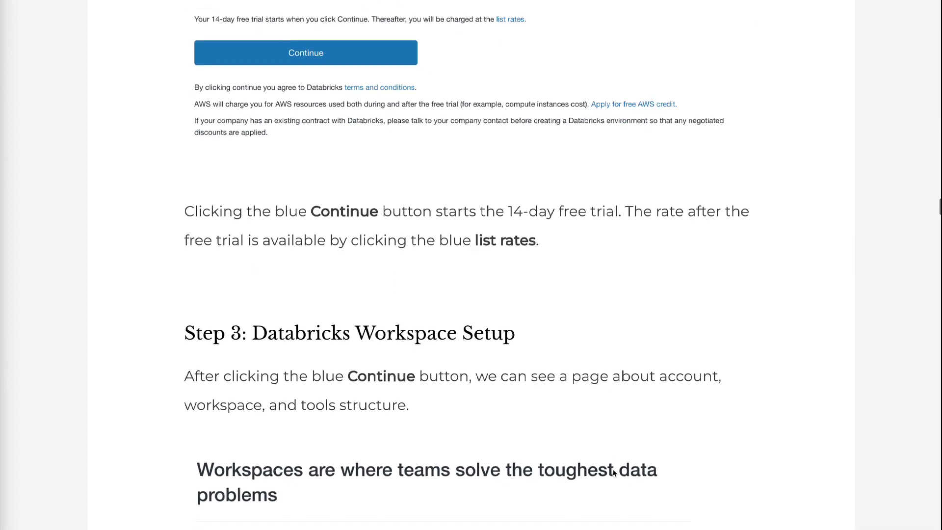
scroll(614, 472, "down", 1)
scroll(613, 472, "down", 1)
scroll(614, 474, "up", 1)
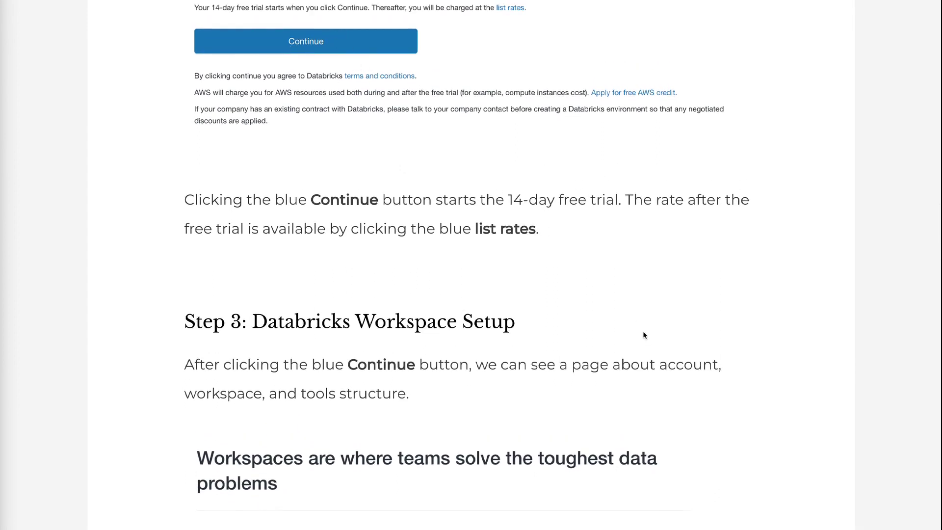
scroll(643, 330, "down", 1)
scroll(643, 336, "down", 2)
scroll(642, 336, "down", 1)
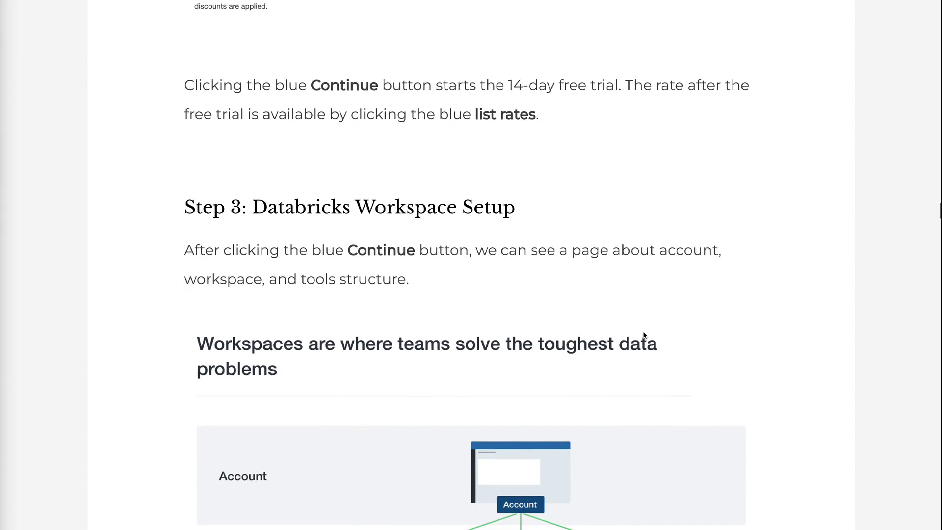
scroll(643, 336, "down", 1)
scroll(643, 336, "up", 3)
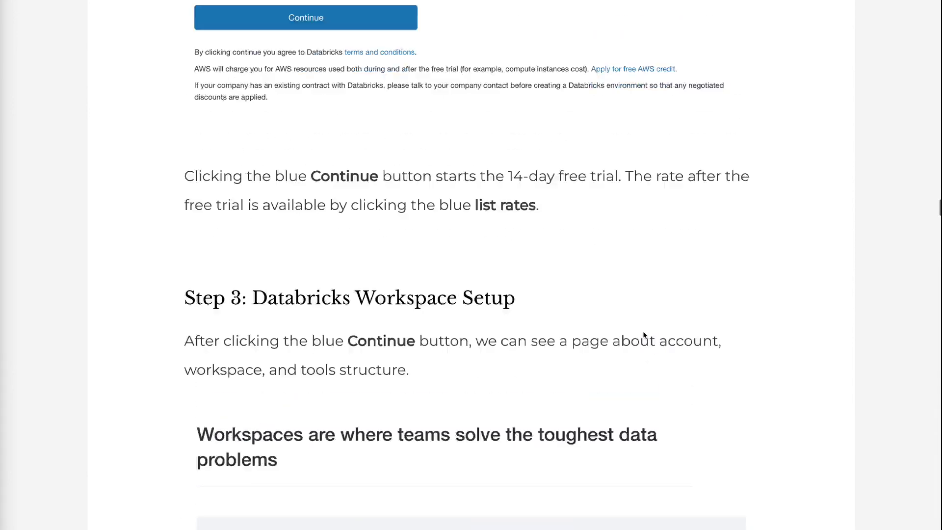
scroll(642, 335, "up", 1)
scroll(642, 335, "up", 1)
scroll(644, 336, "up", 1)
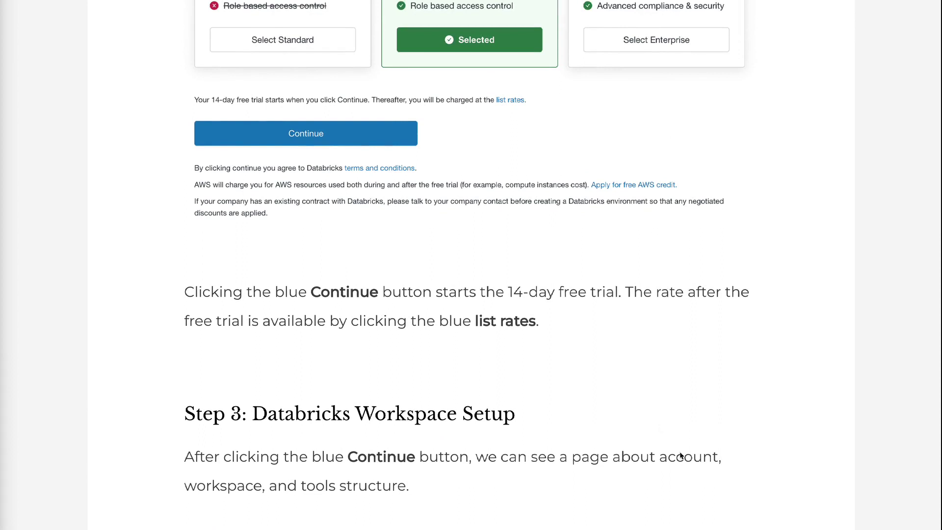
scroll(680, 456, "down", 2)
scroll(680, 455, "down", 2)
scroll(679, 455, "down", 2)
scroll(679, 455, "down", 1)
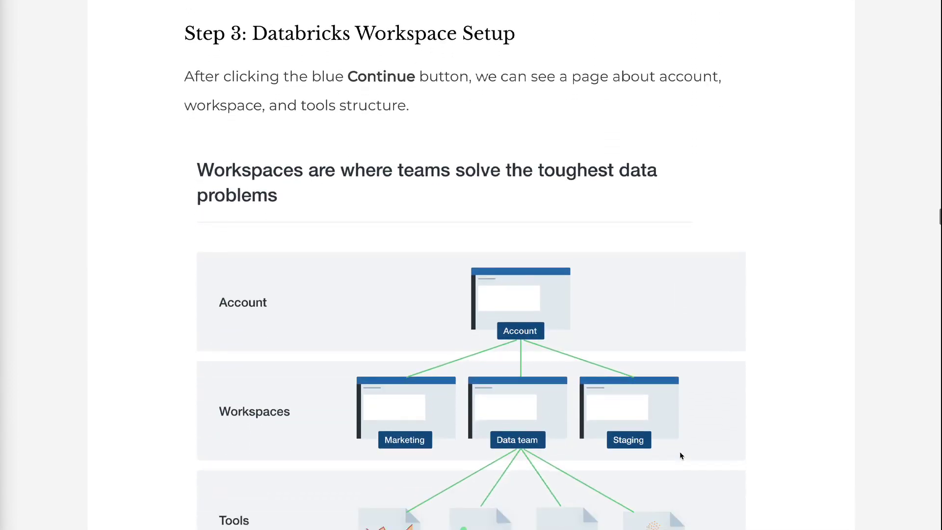
scroll(680, 455, "down", 1)
scroll(679, 456, "down", 1)
scroll(681, 455, "down", 2)
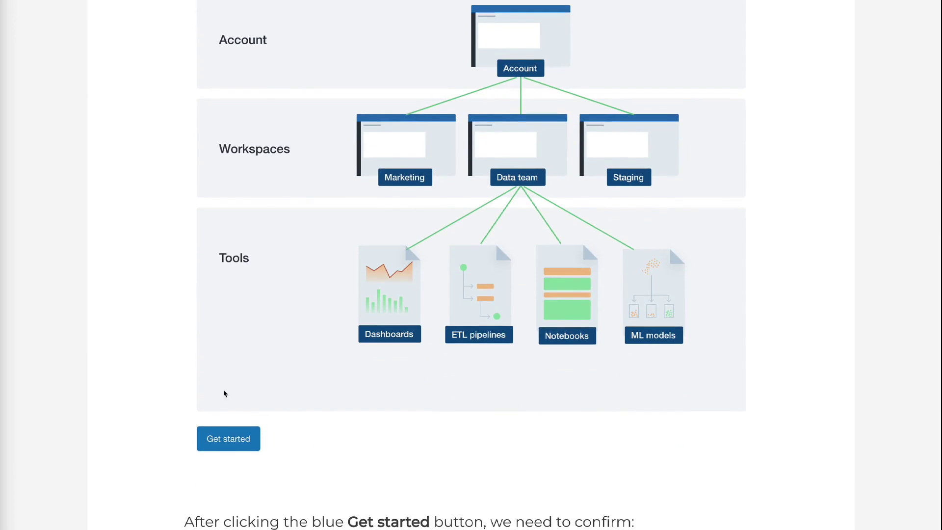
scroll(388, 440, "down", 3)
scroll(388, 441, "down", 1)
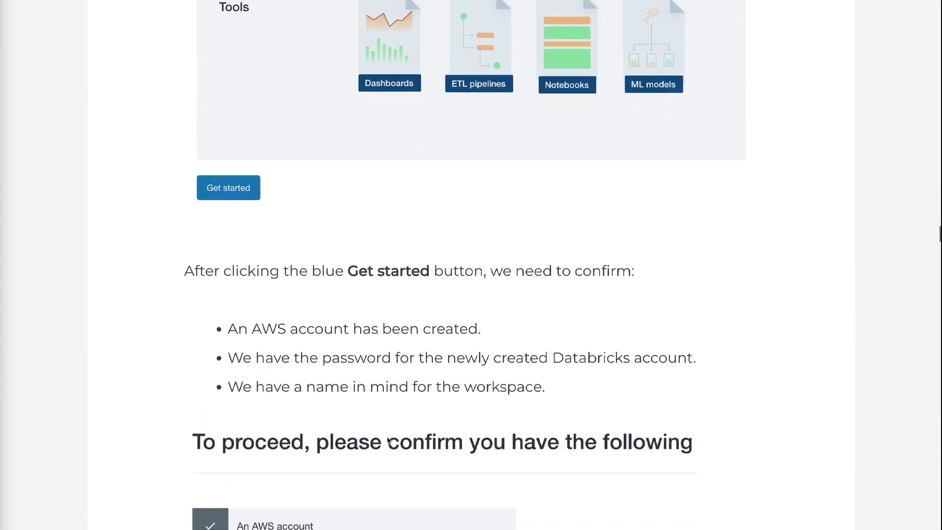
scroll(388, 440, "down", 1)
scroll(388, 440, "down", 2)
scroll(387, 440, "down", 1)
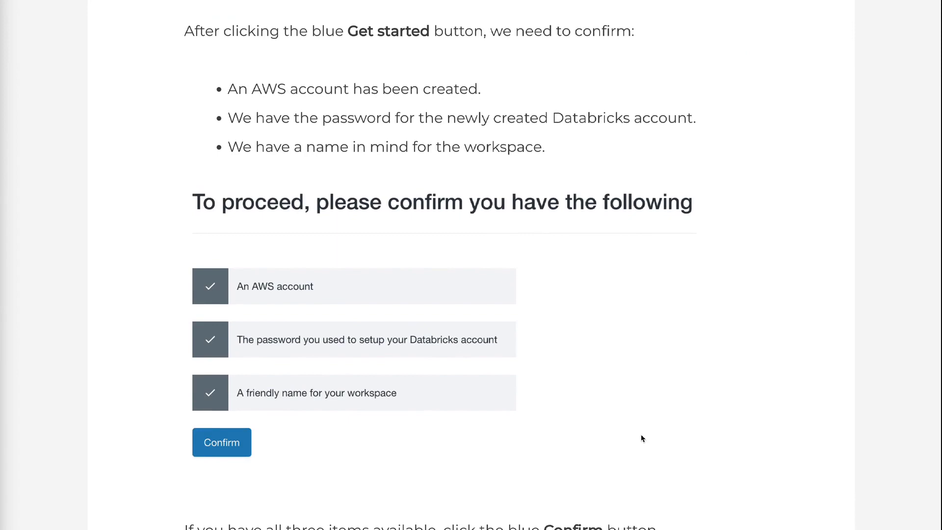
scroll(641, 438, "down", 2)
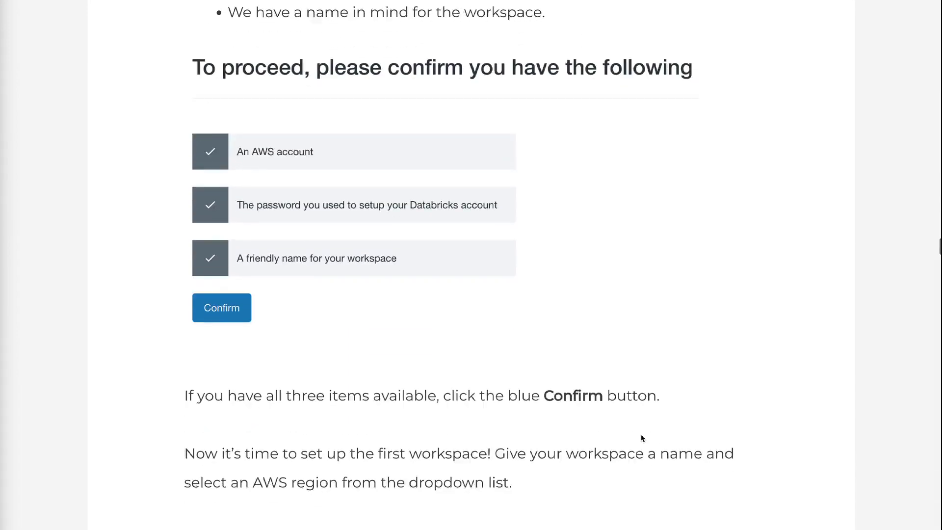
scroll(640, 439, "down", 2)
scroll(641, 438, "down", 2)
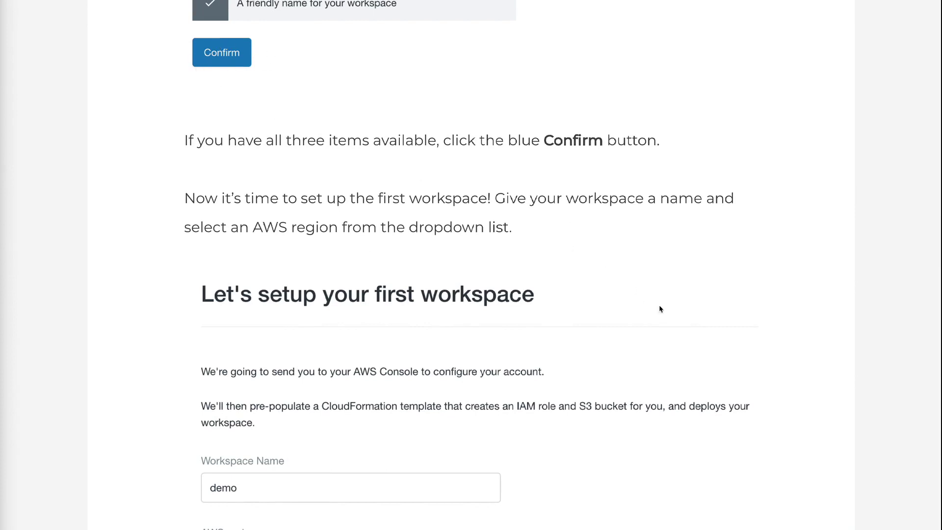
scroll(690, 327, "down", 2)
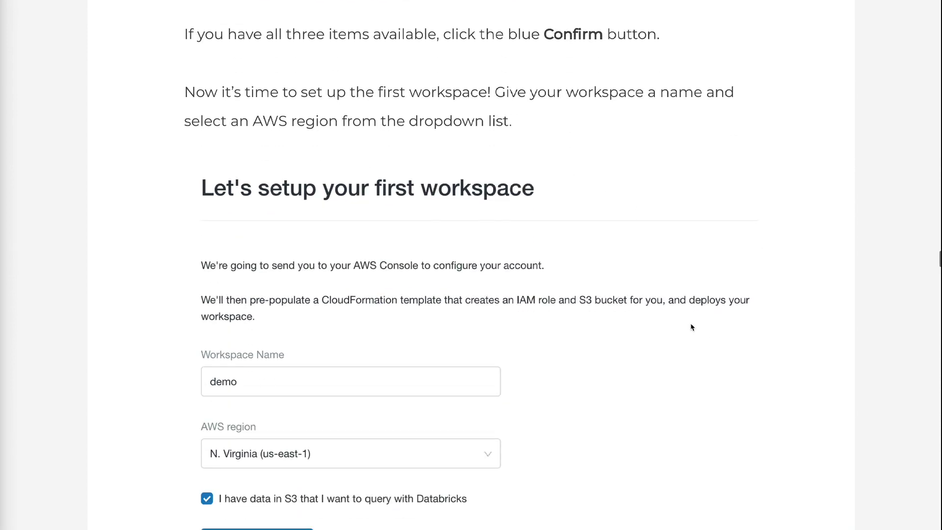
scroll(691, 326, "down", 1)
scroll(690, 326, "down", 1)
scroll(690, 327, "down", 1)
scroll(690, 328, "down", 1)
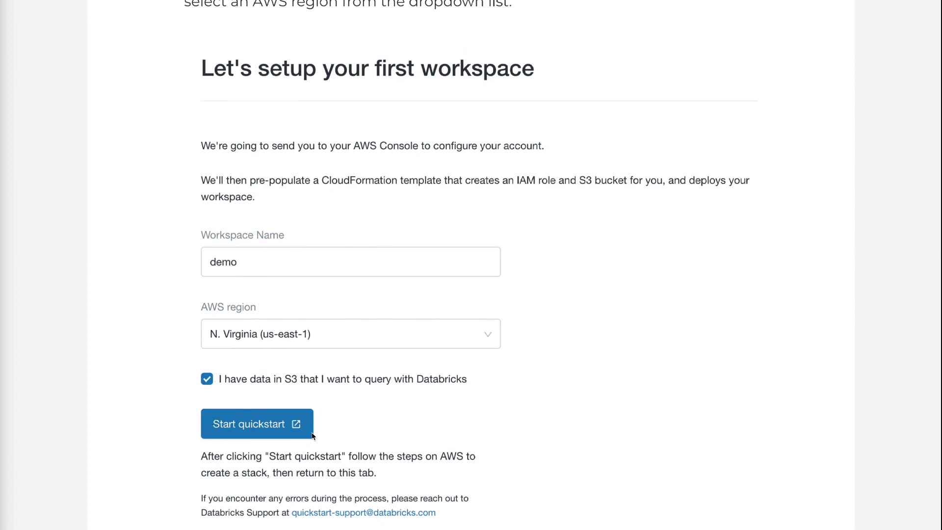
scroll(714, 422, "down", 3)
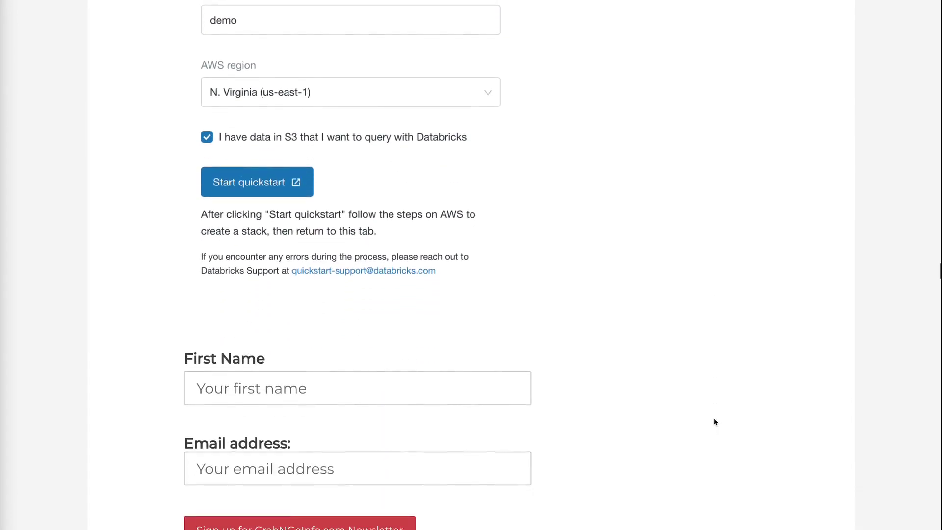
scroll(714, 422, "down", 1)
scroll(714, 421, "down", 2)
scroll(714, 421, "down", 2)
scroll(713, 422, "down", 2)
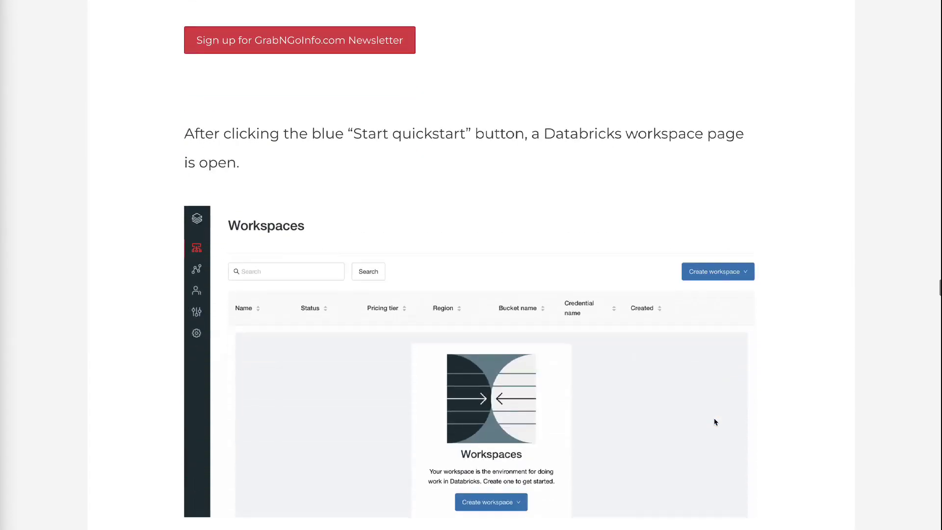
scroll(714, 421, "down", 2)
scroll(714, 422, "down", 1)
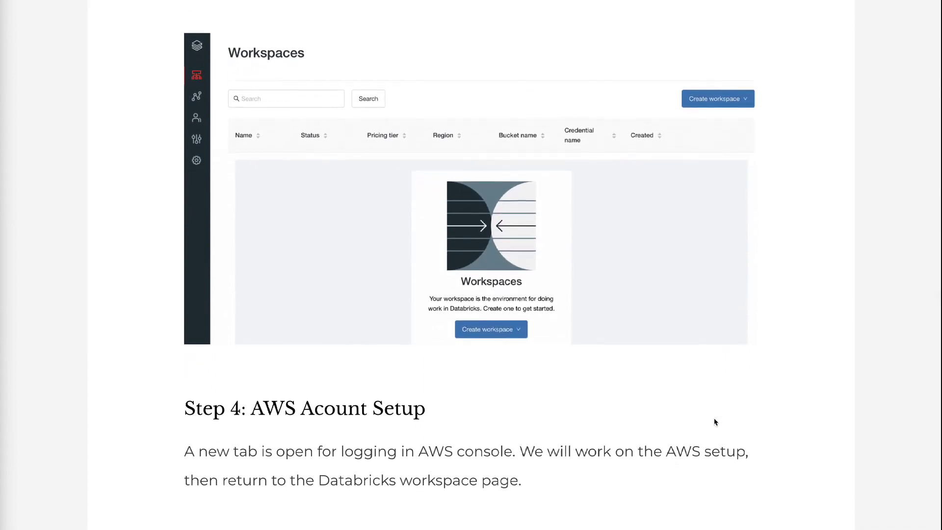
scroll(714, 422, "down", 1)
scroll(714, 422, "down", 2)
scroll(714, 421, "down", 2)
scroll(714, 422, "down", 2)
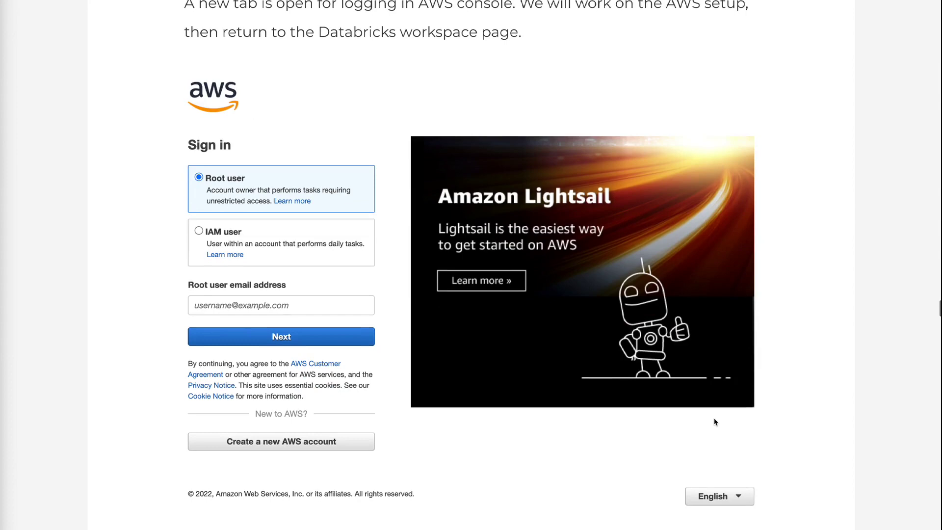
scroll(714, 421, "down", 1)
scroll(714, 422, "down", 2)
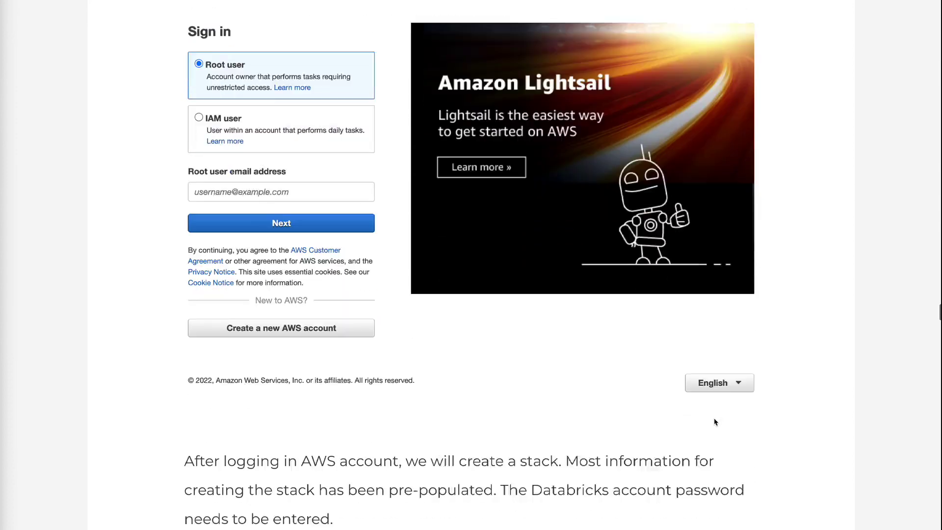
scroll(713, 422, "down", 2)
scroll(714, 421, "down", 2)
scroll(713, 422, "down", 2)
scroll(713, 421, "down", 2)
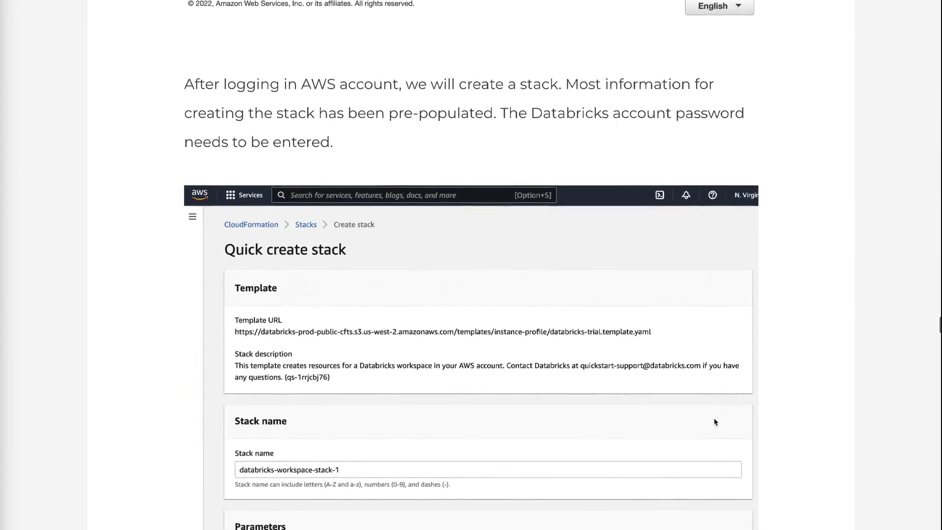
scroll(714, 422, "down", 2)
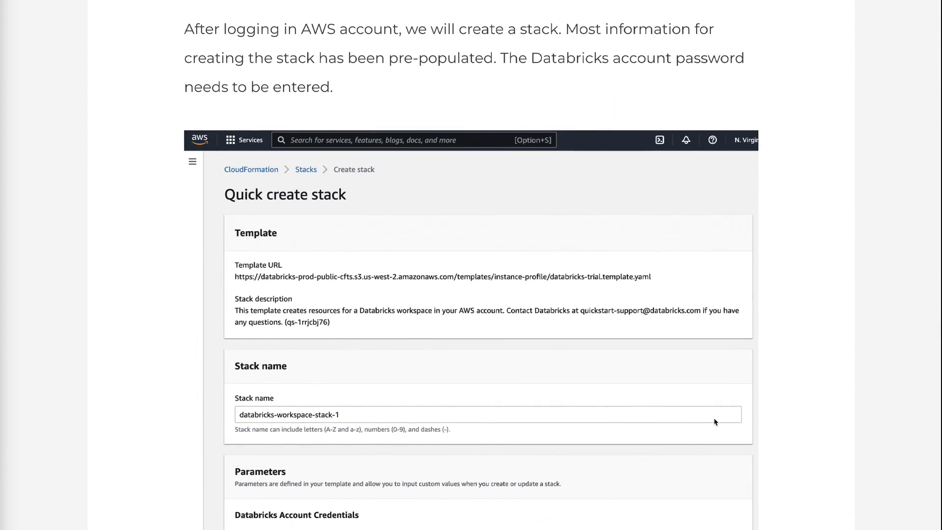
scroll(714, 422, "down", 3)
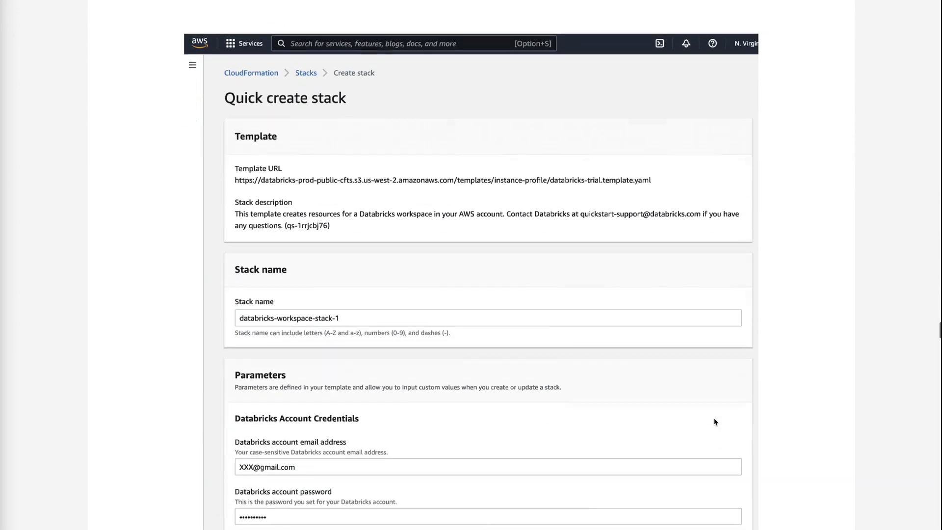
scroll(714, 421, "down", 1)
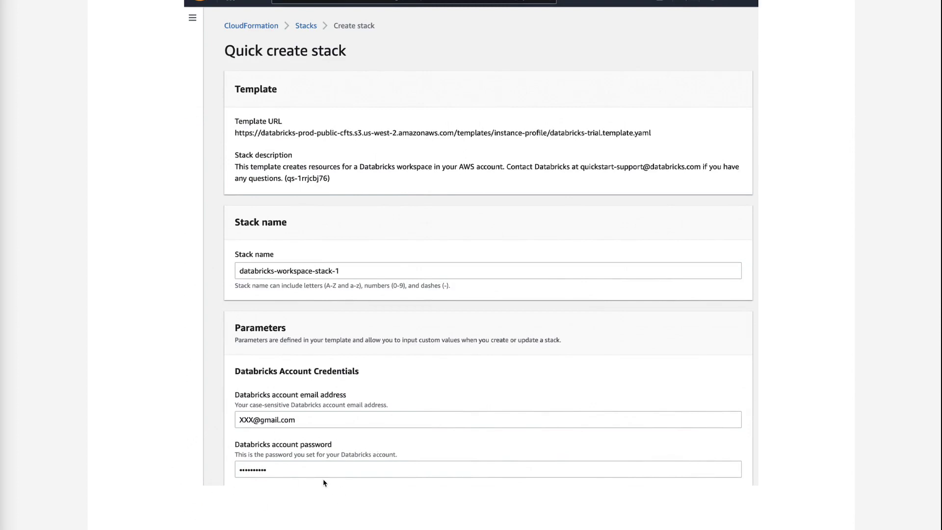
scroll(466, 488, "down", 3)
scroll(466, 488, "down", 2)
scroll(465, 487, "down", 2)
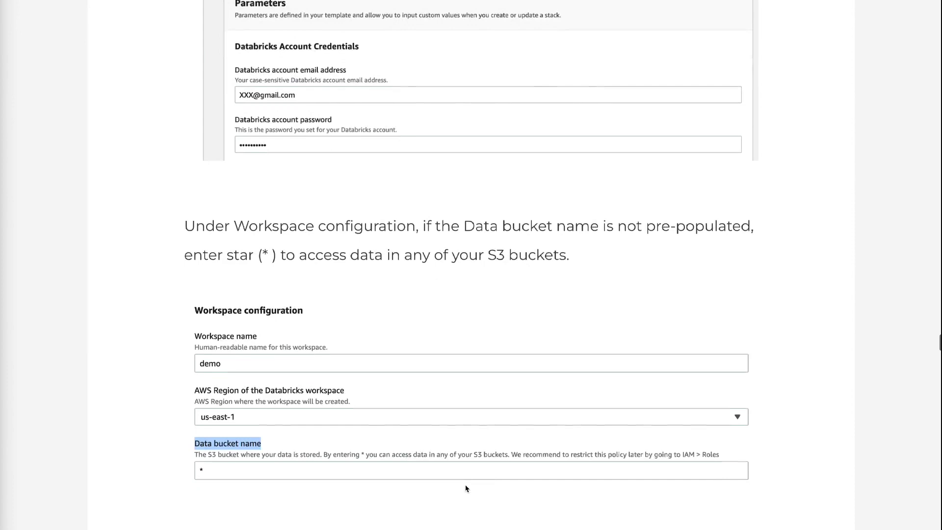
scroll(466, 488, "down", 1)
scroll(466, 488, "down", 1)
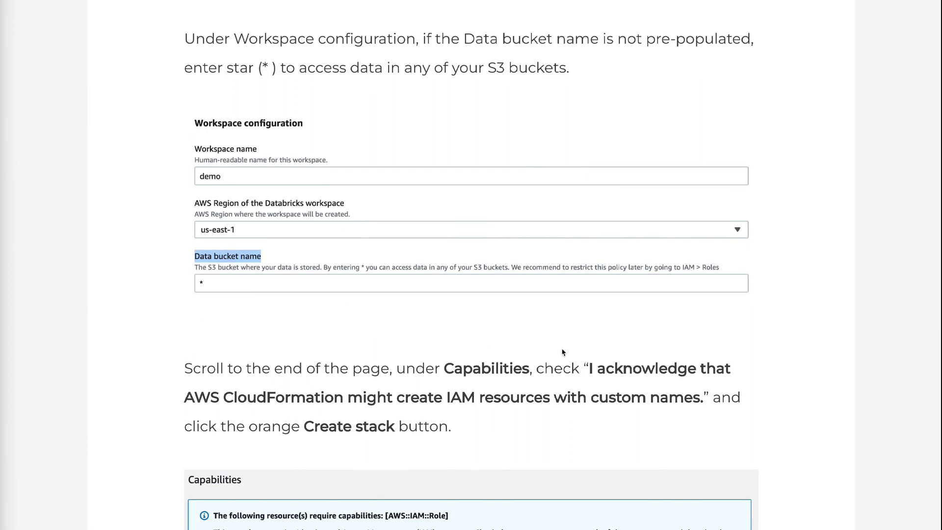
scroll(562, 351, "down", 1)
scroll(562, 352, "down", 2)
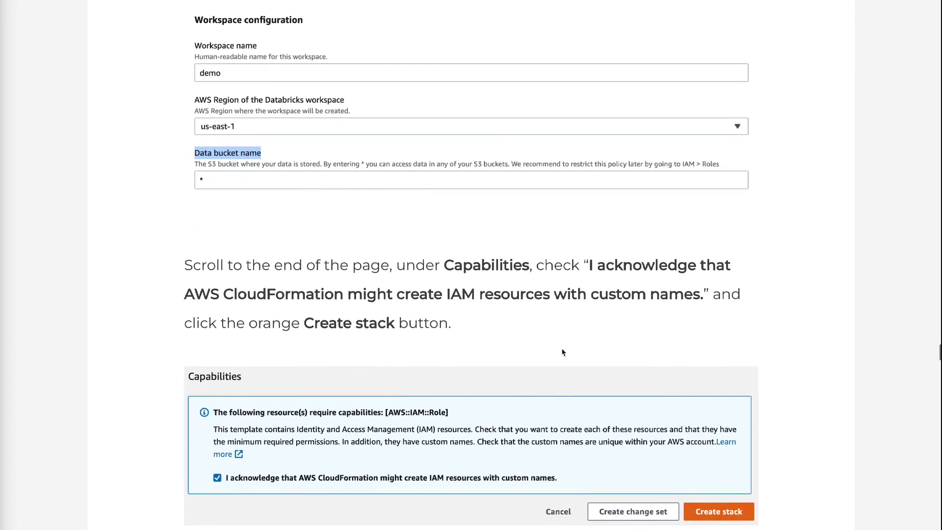
scroll(562, 352, "down", 1)
scroll(562, 352, "down", 1)
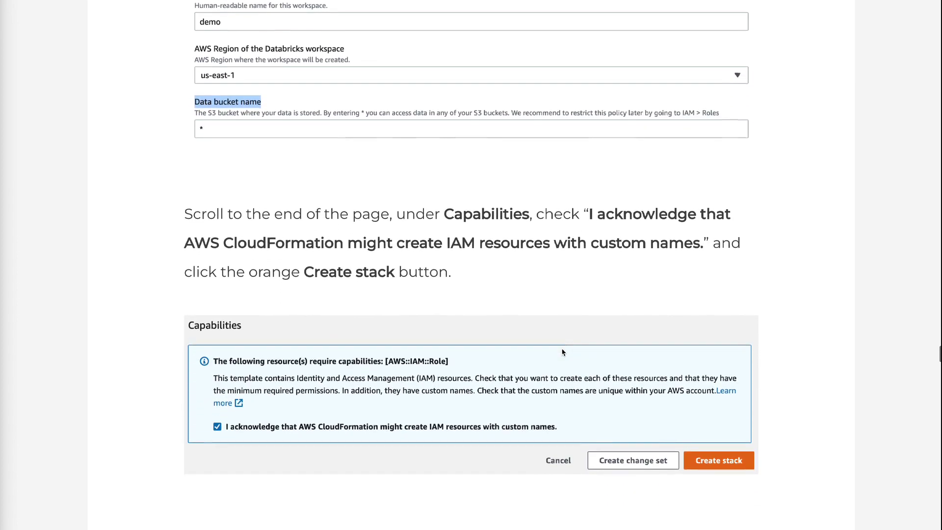
scroll(562, 352, "down", 1)
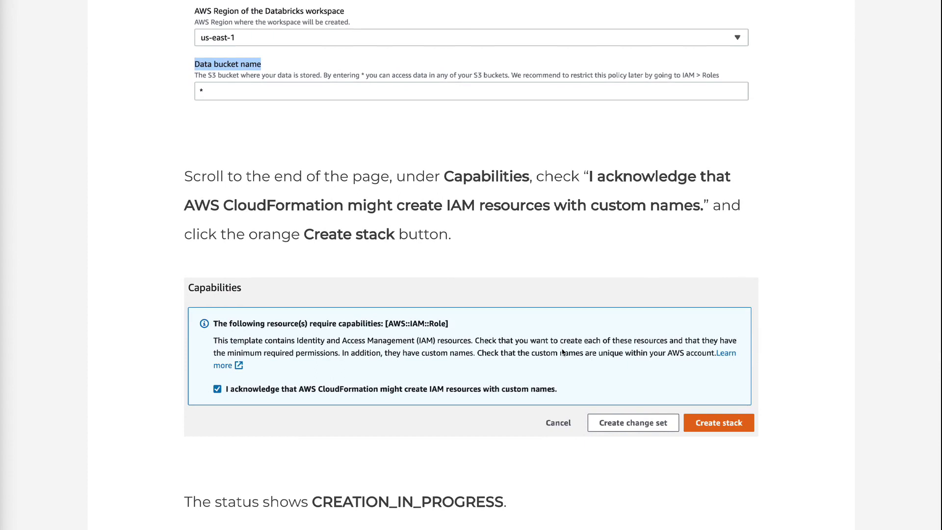
scroll(562, 351, "down", 1)
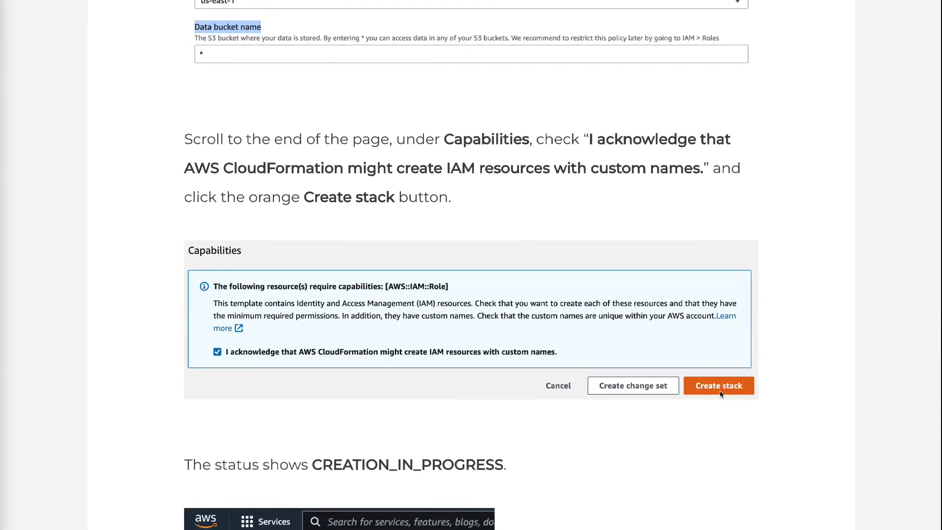
scroll(720, 394, "down", 2)
scroll(721, 394, "down", 1)
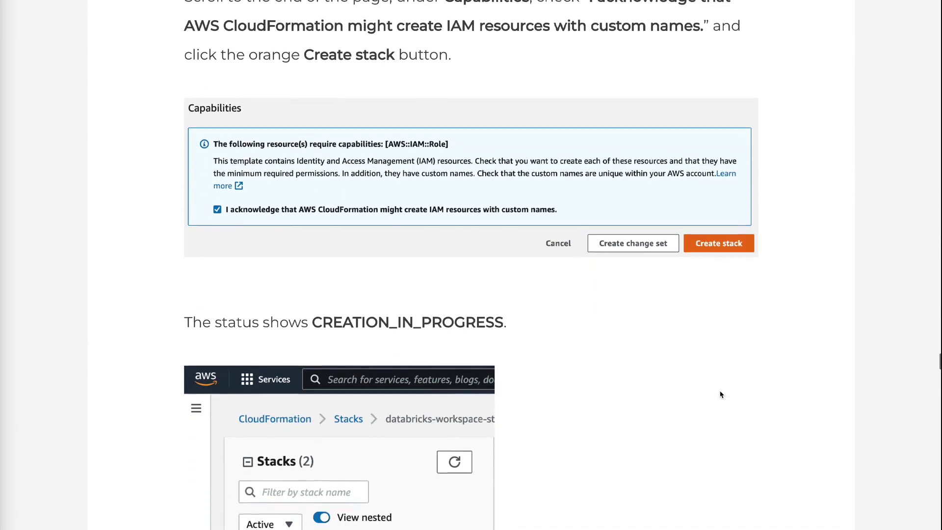
scroll(721, 395, "down", 1)
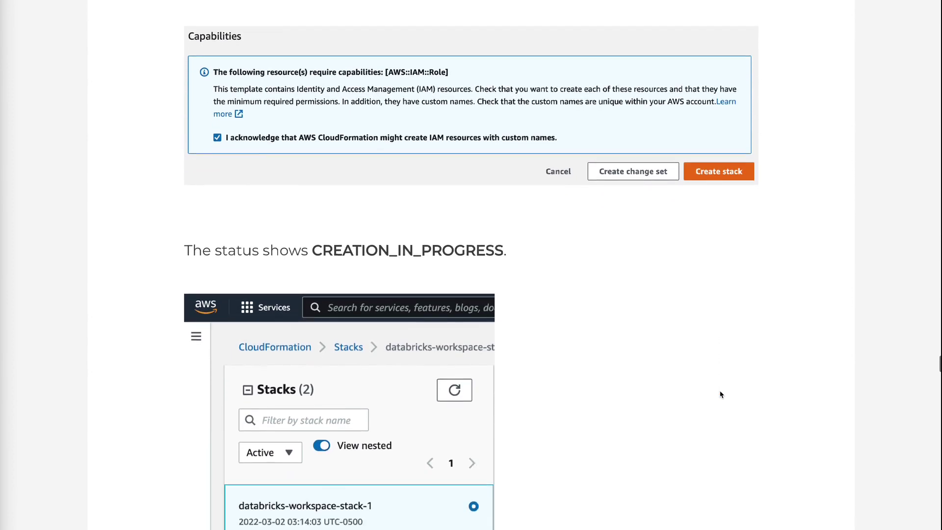
scroll(720, 394, "down", 2)
scroll(720, 394, "down", 2)
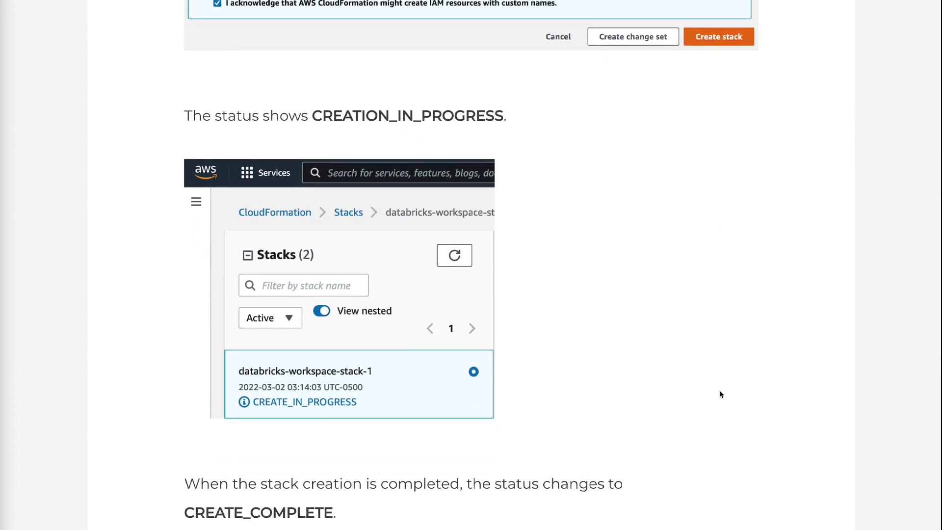
scroll(720, 394, "down", 2)
scroll(721, 394, "down", 2)
scroll(720, 395, "down", 1)
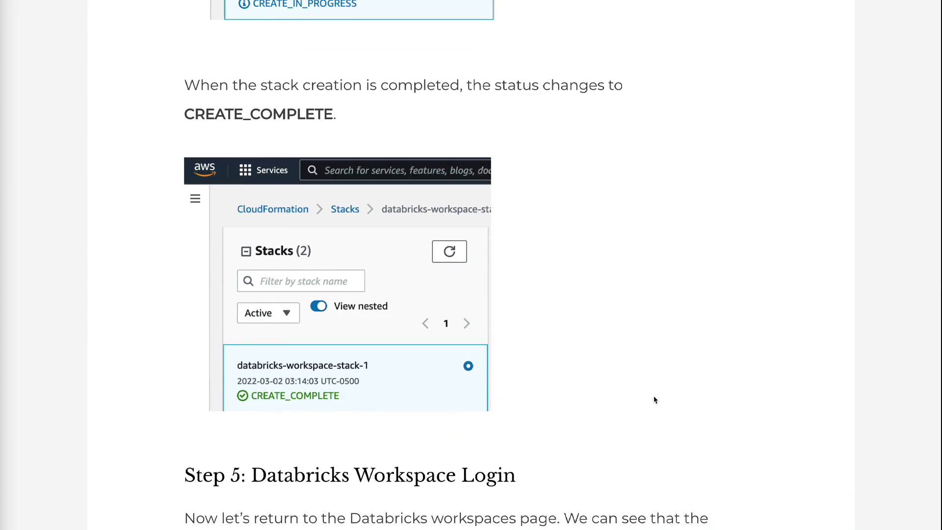
scroll(654, 400, "down", 3)
scroll(654, 400, "down", 3)
scroll(654, 400, "down", 2)
scroll(654, 399, "down", 3)
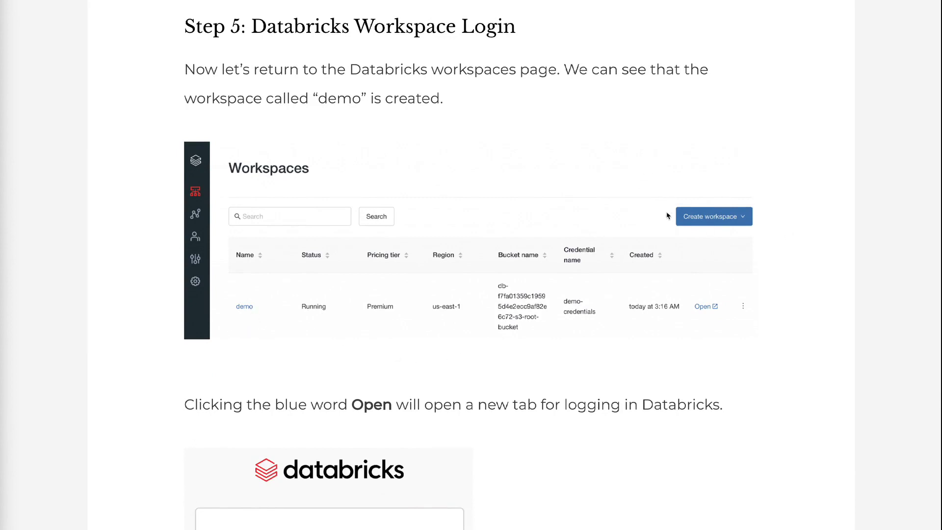
scroll(694, 340, "down", 1)
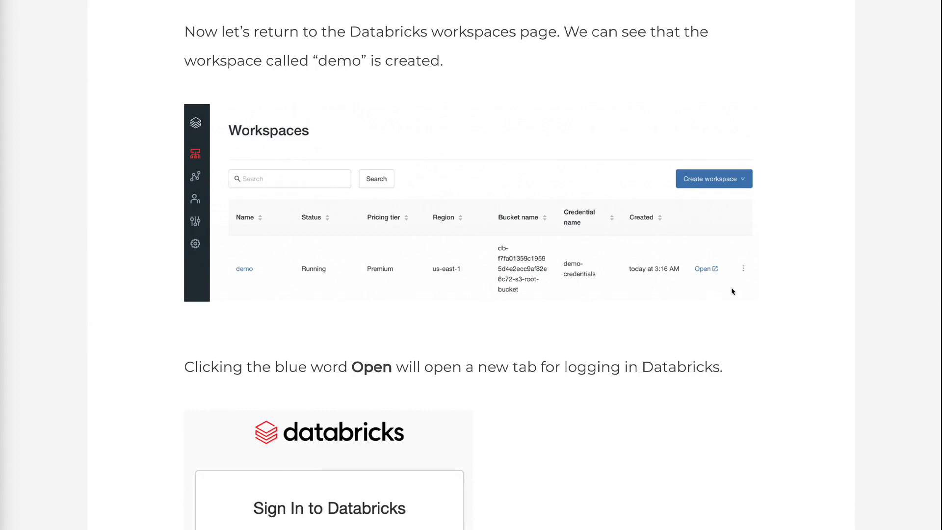
scroll(731, 288, "down", 3)
scroll(731, 292, "down", 2)
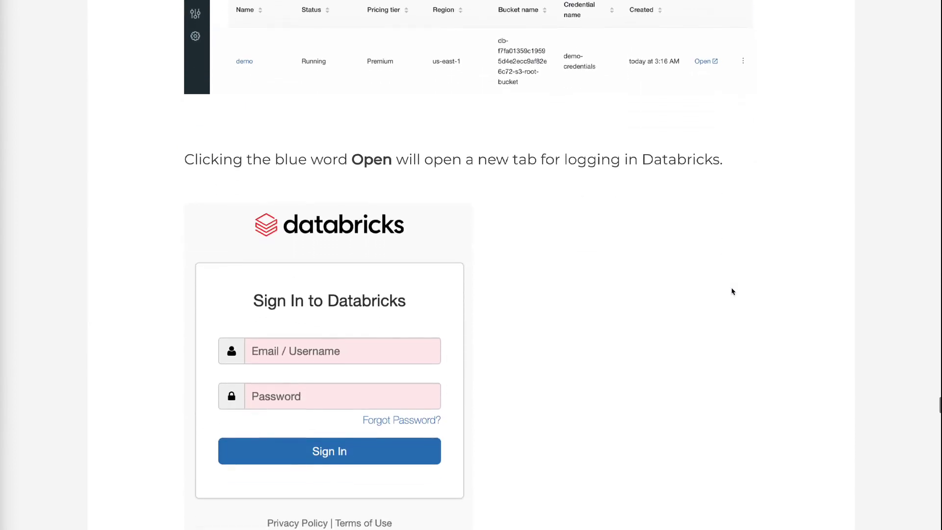
scroll(732, 292, "down", 1)
scroll(731, 292, "down", 3)
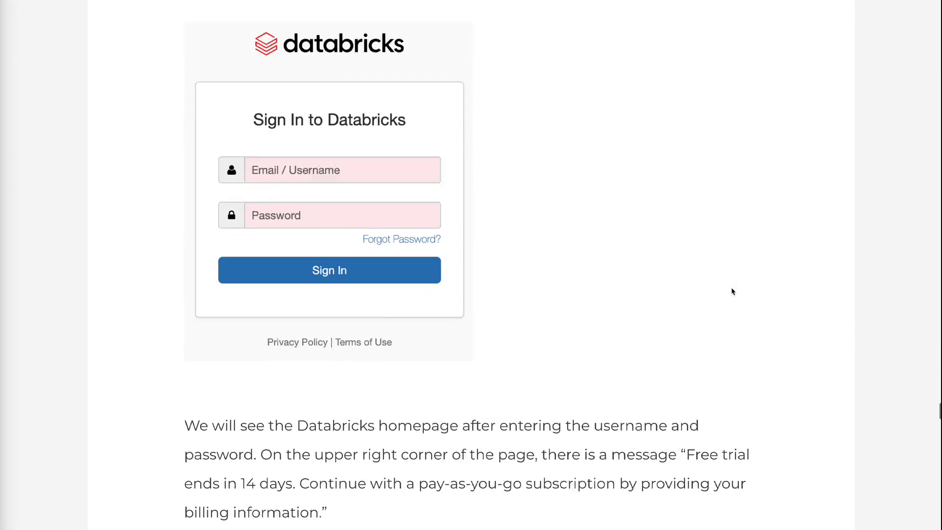
scroll(732, 292, "down", 5)
scroll(732, 291, "down", 2)
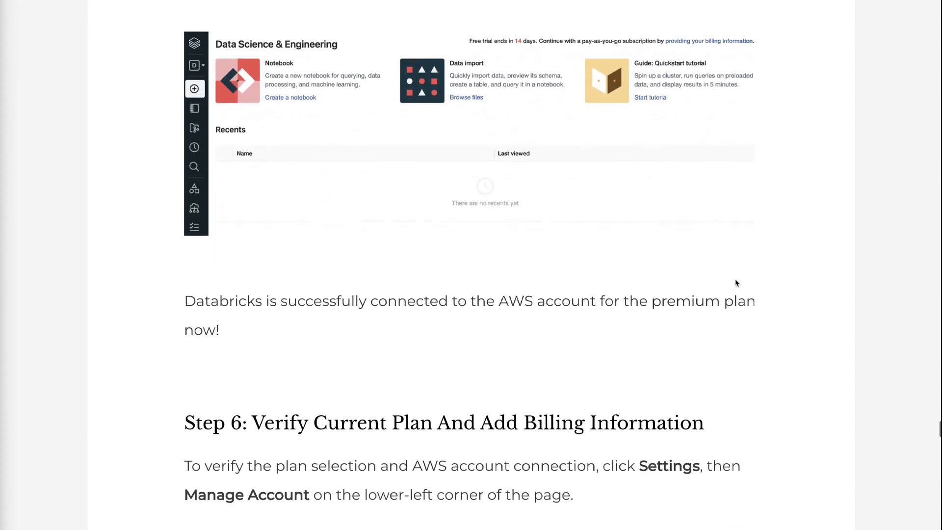
scroll(735, 282, "down", 1)
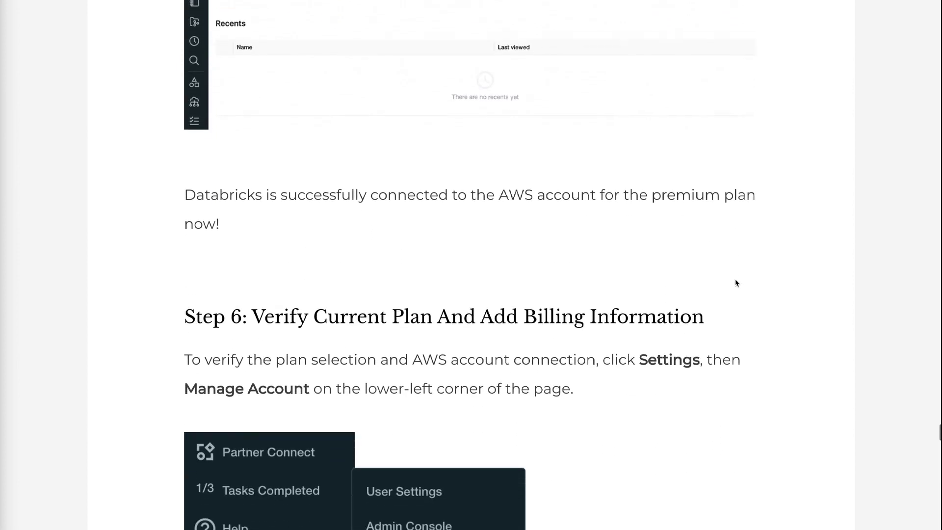
scroll(735, 282, "down", 2)
scroll(735, 283, "down", 1)
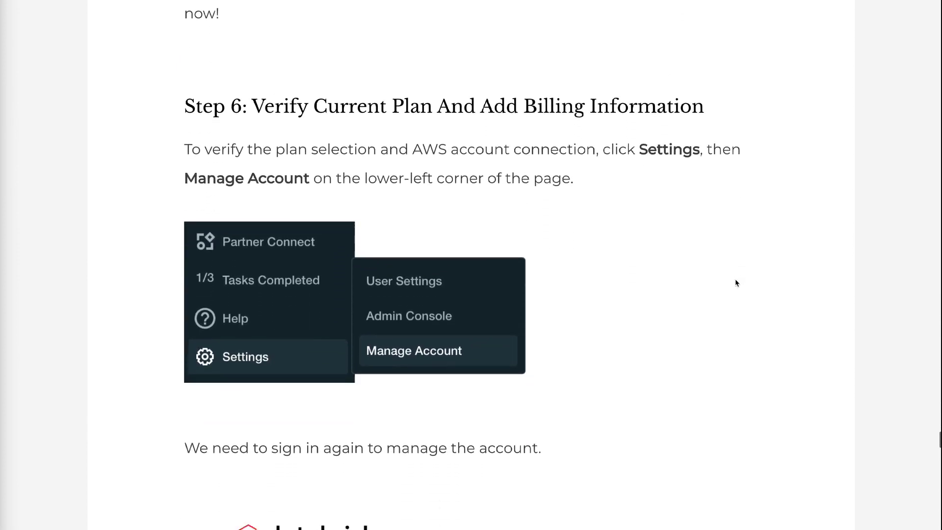
scroll(735, 283, "down", 1)
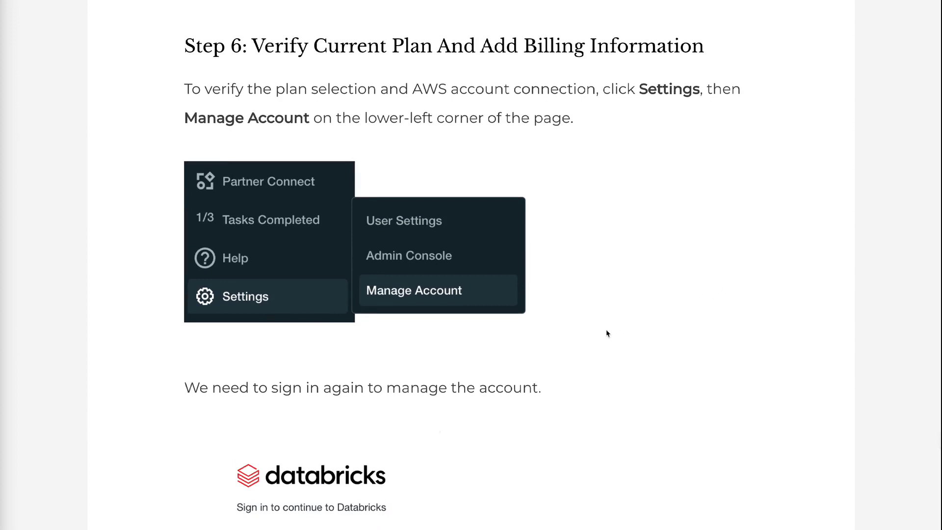
scroll(603, 384, "down", 2)
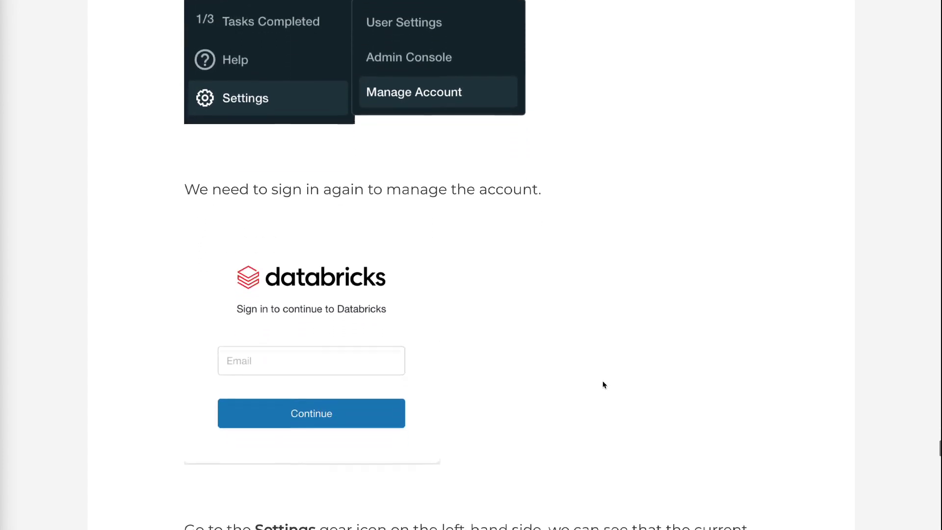
scroll(603, 384, "down", 1)
scroll(602, 384, "down", 1)
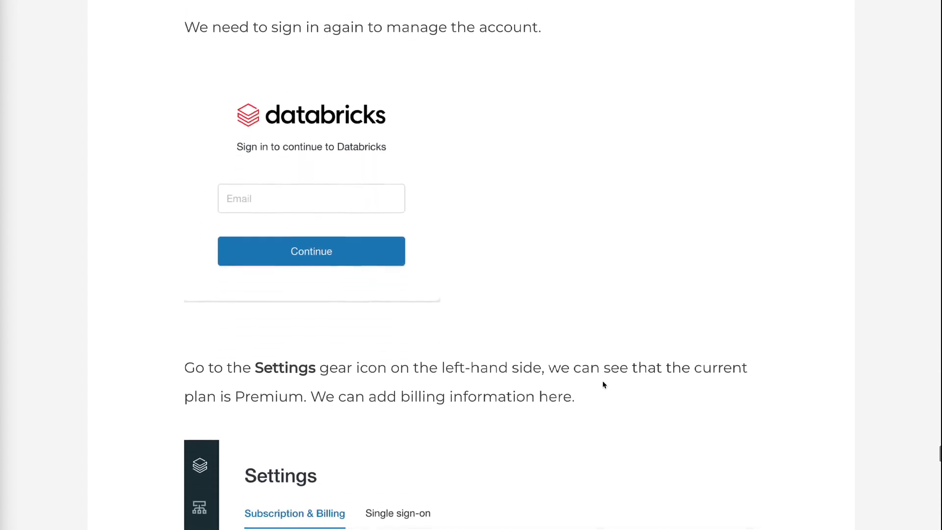
scroll(602, 384, "down", 1)
scroll(603, 384, "down", 1)
scroll(602, 384, "down", 1)
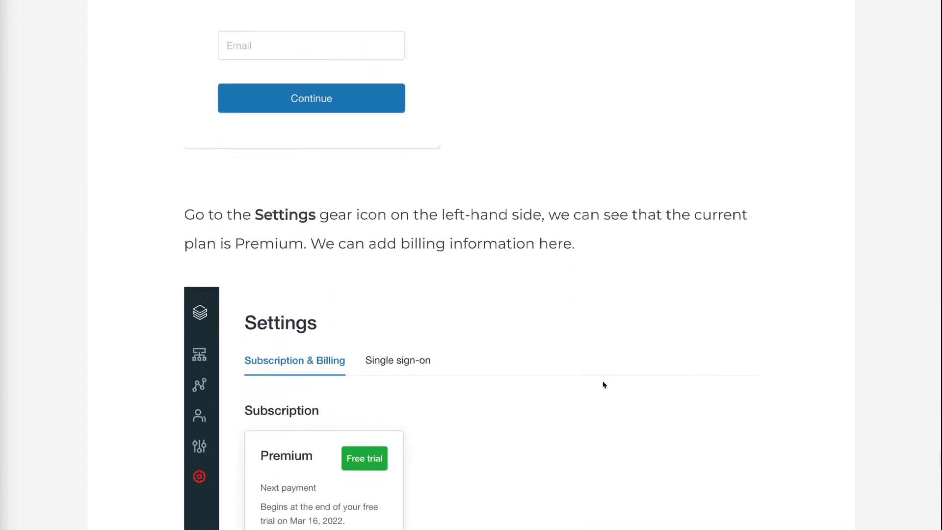
scroll(603, 384, "down", 1)
scroll(603, 384, "down", 2)
scroll(602, 384, "down", 1)
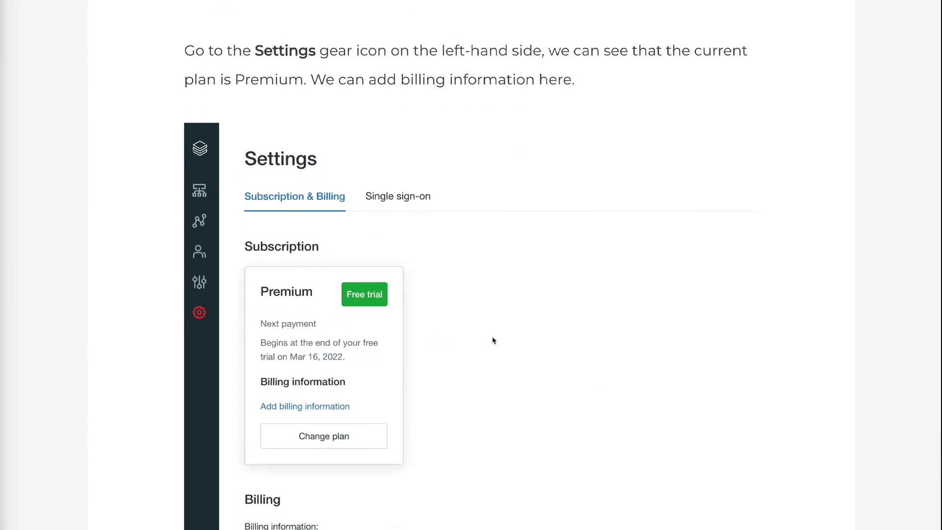
scroll(493, 340, "down", 2)
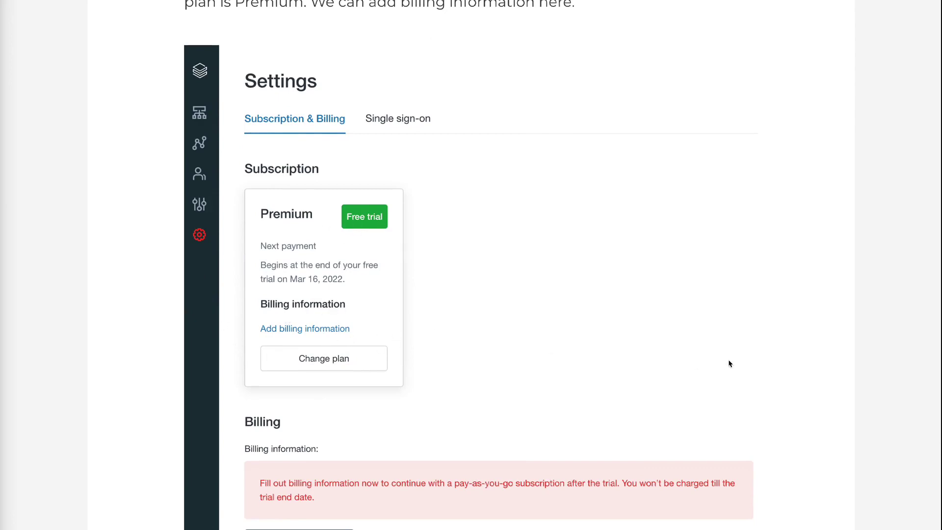
scroll(728, 363, "down", 1)
scroll(730, 364, "down", 7)
scroll(730, 364, "down", 4)
scroll(729, 363, "down", 2)
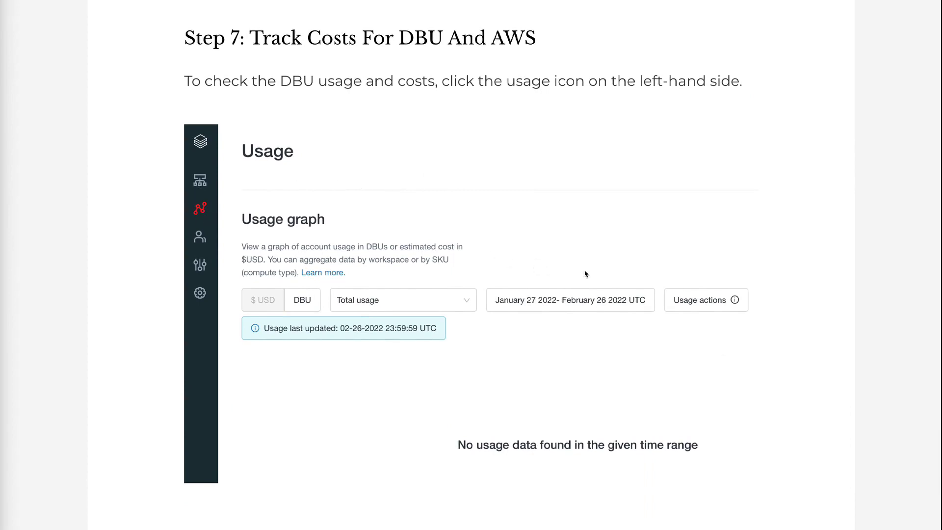
scroll(585, 274, "down", 1)
scroll(585, 274, "down", 1)
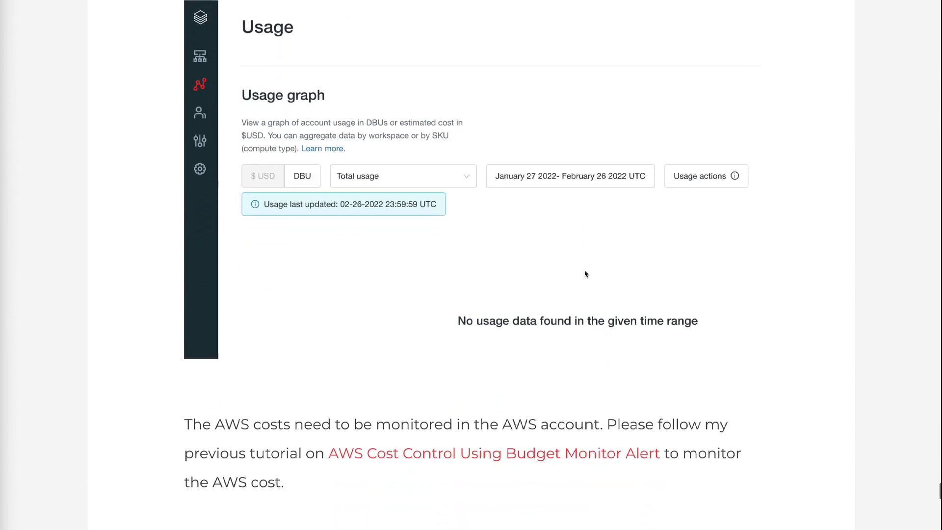
scroll(585, 273, "down", 1)
scroll(585, 274, "down", 2)
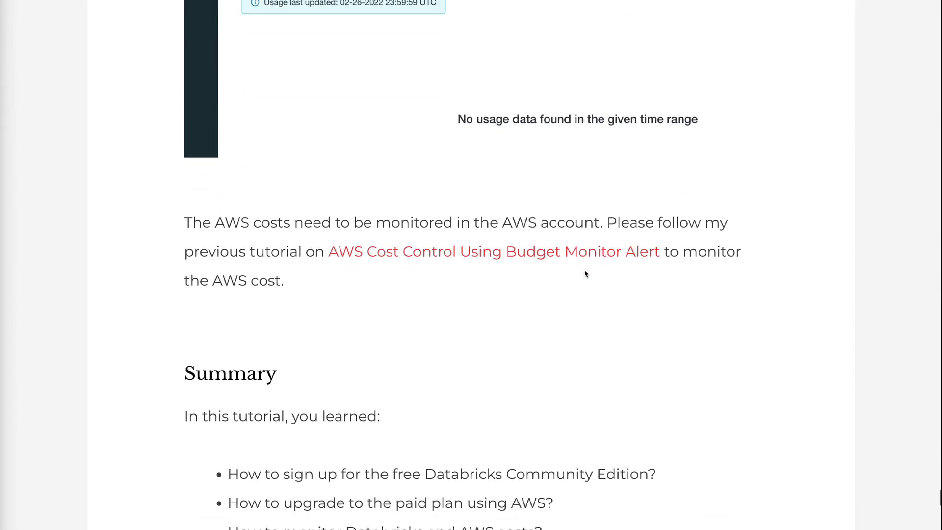
scroll(585, 274, "down", 1)
scroll(585, 274, "down", 1)
scroll(585, 274, "down", 1)
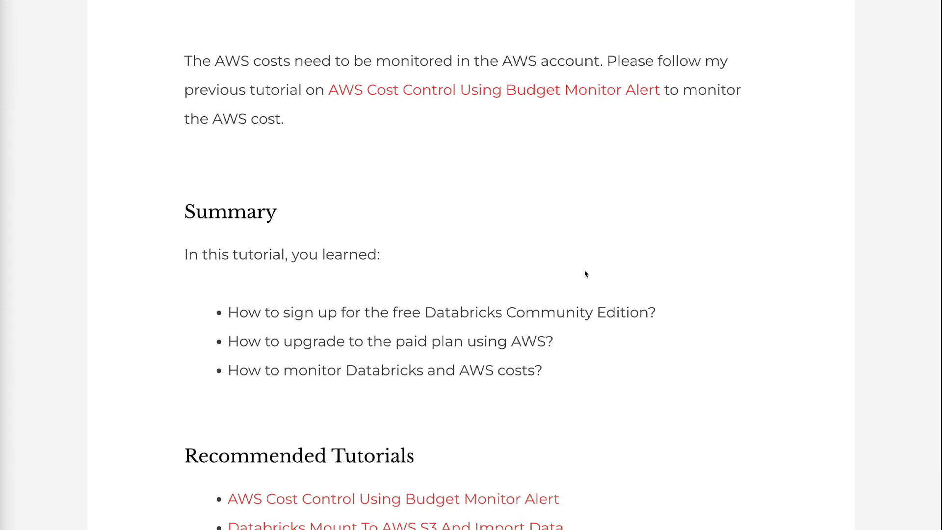
scroll(585, 274, "down", 1)
scroll(585, 273, "down", 1)
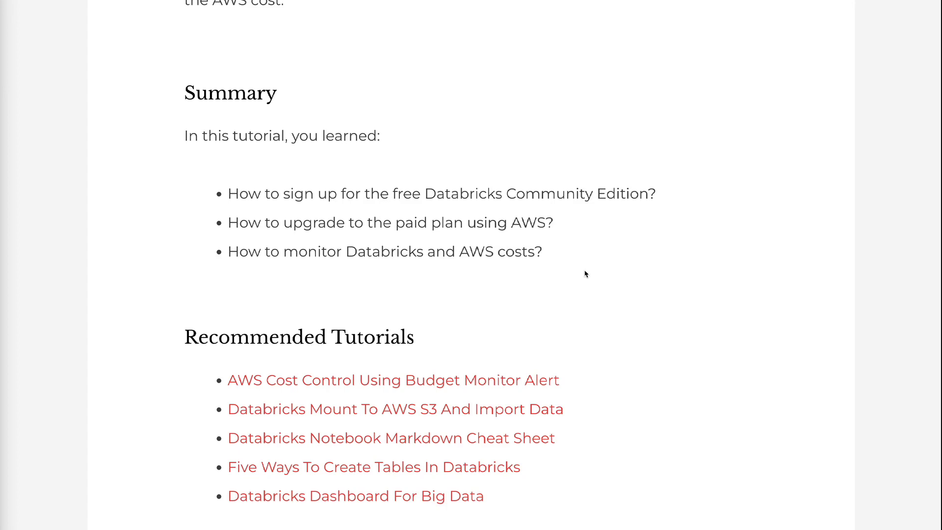
scroll(585, 274, "up", 2)
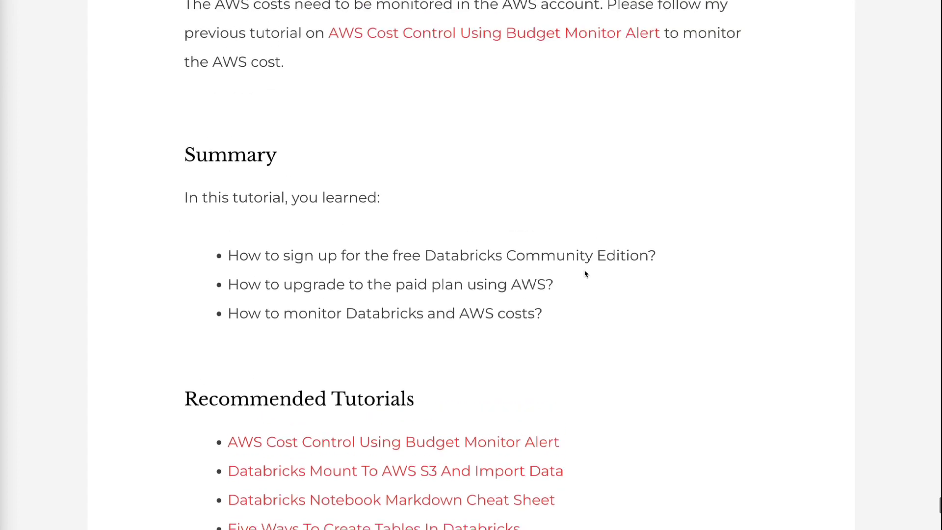
scroll(585, 273, "up", 2)
scroll(585, 274, "up", 2)
scroll(585, 274, "up", 2)
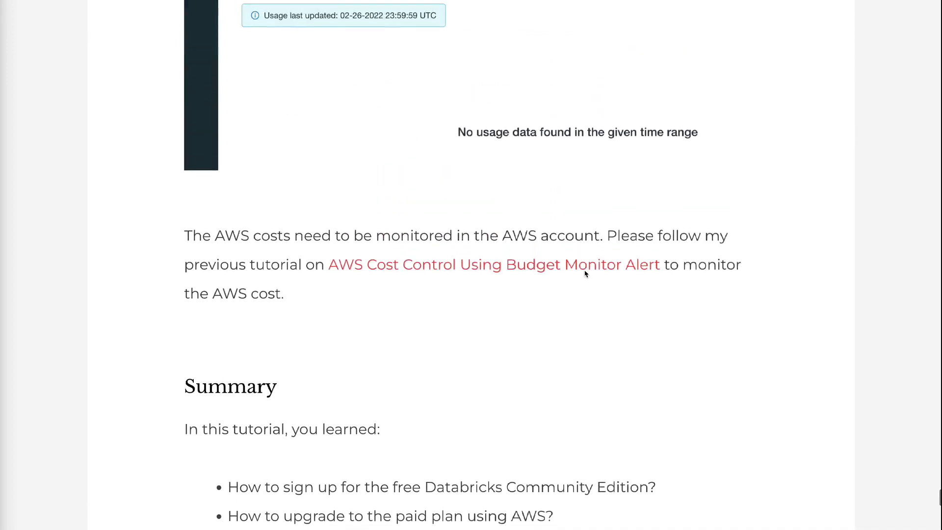
scroll(585, 274, "up", 1)
scroll(585, 274, "up", 1)
scroll(585, 274, "up", 2)
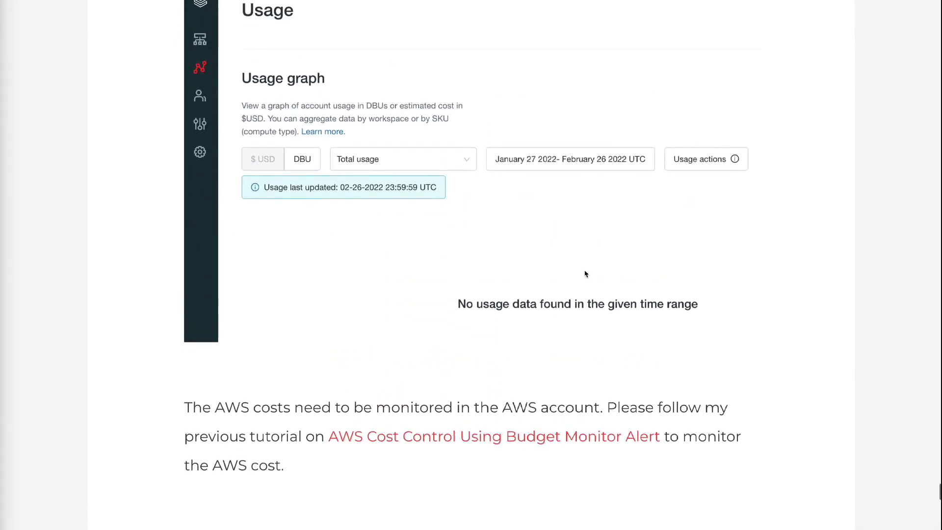
scroll(585, 273, "up", 1)
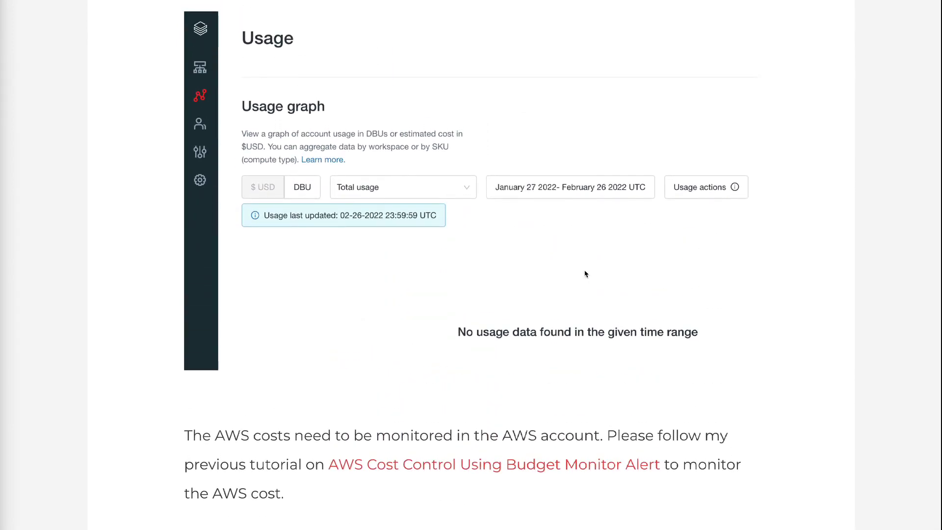